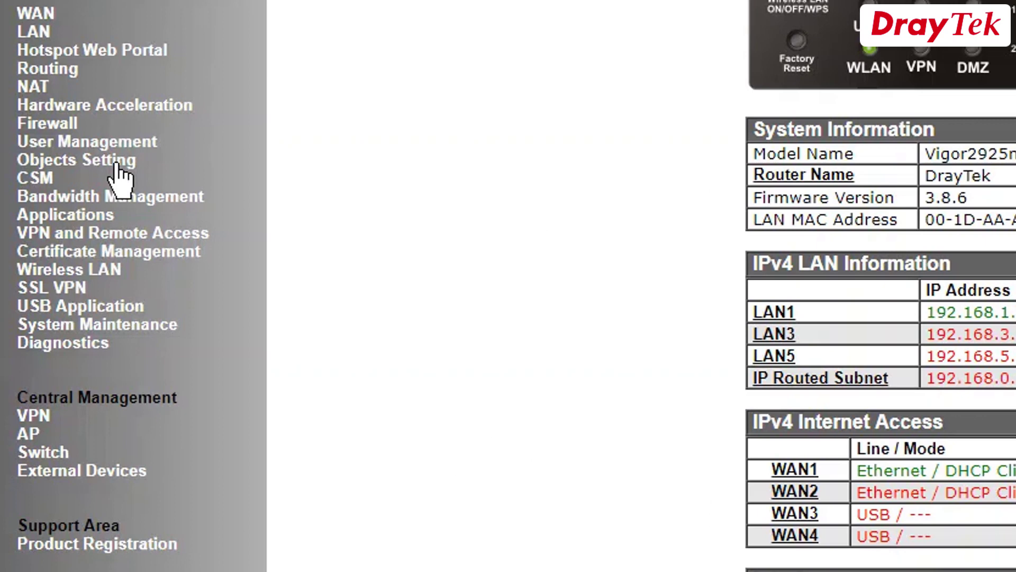
Under Objects Setting > Keyword Object, save entry 1 as 'facebook' with keywords 'fb facebook'.
click(116, 162)
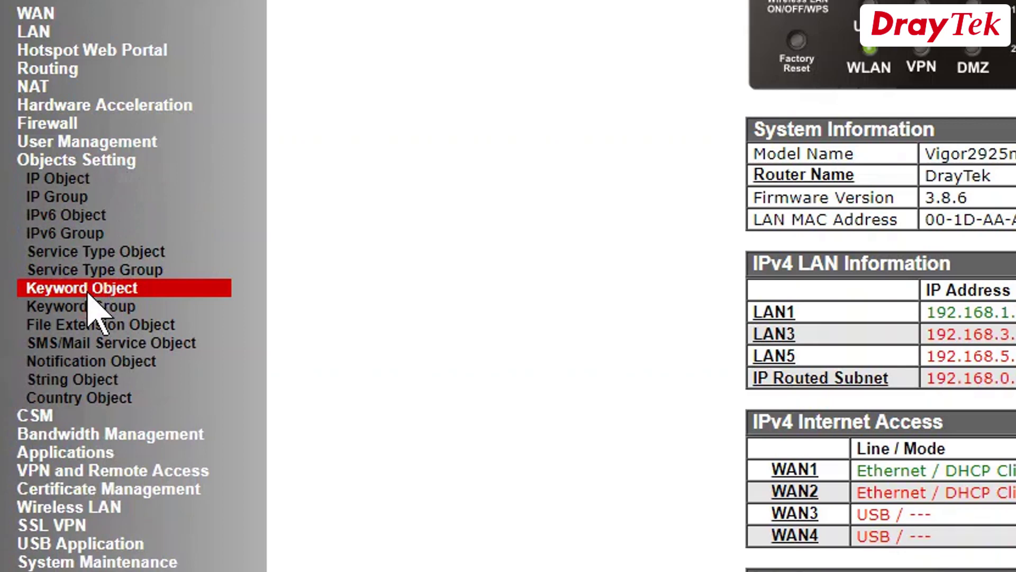
click(109, 292)
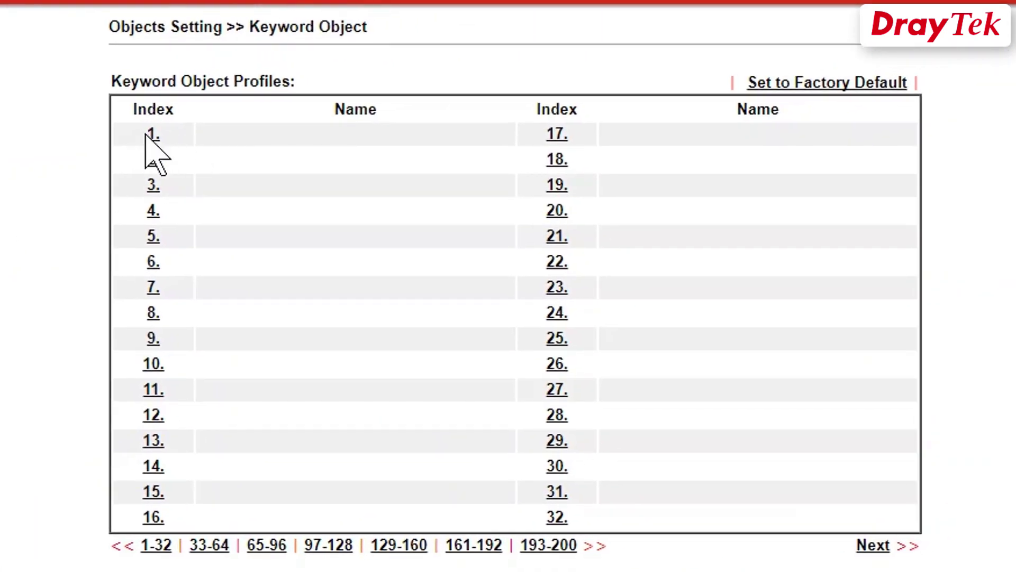
click(150, 139)
click(335, 110)
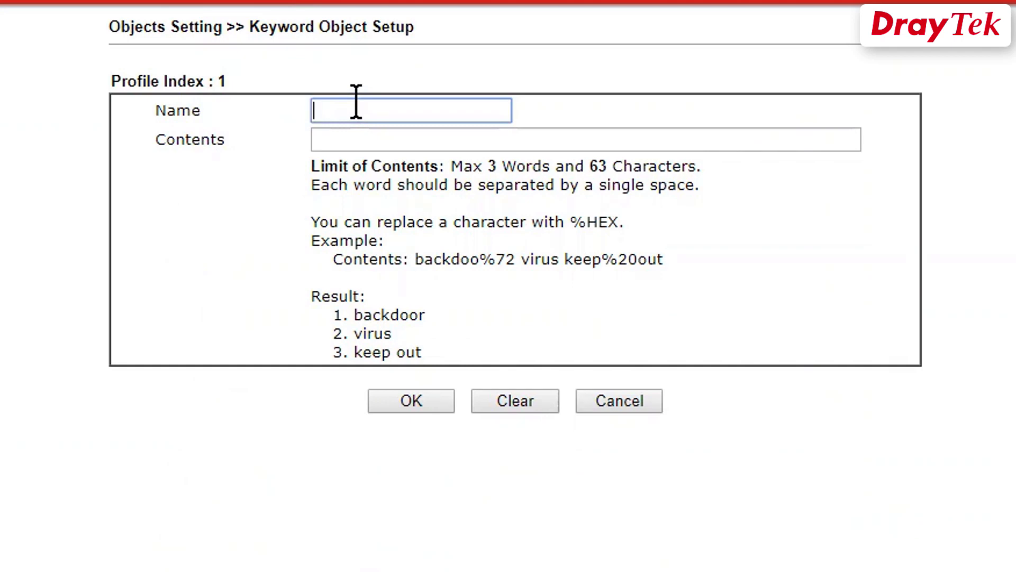
text(facebook)
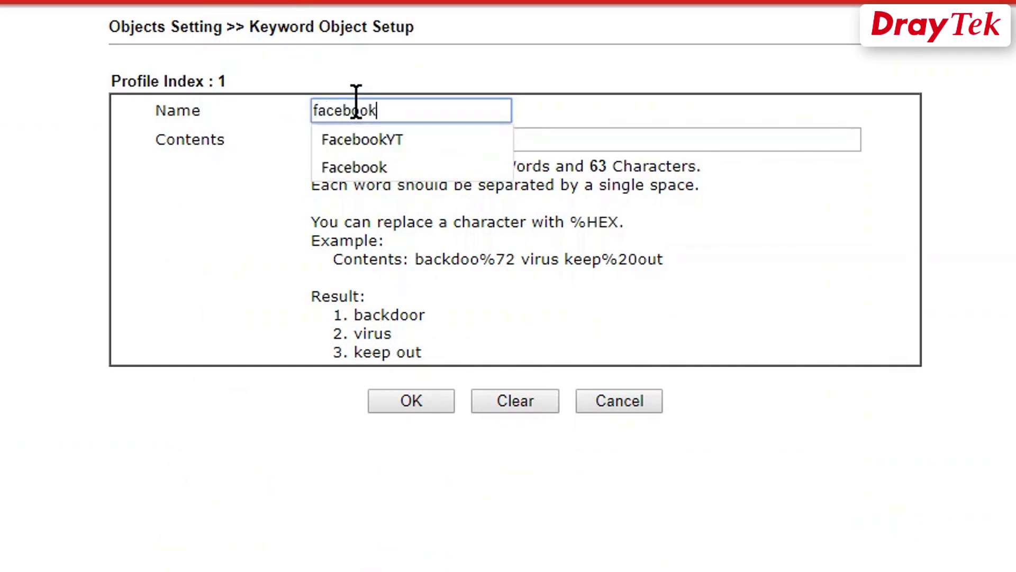
click(620, 139)
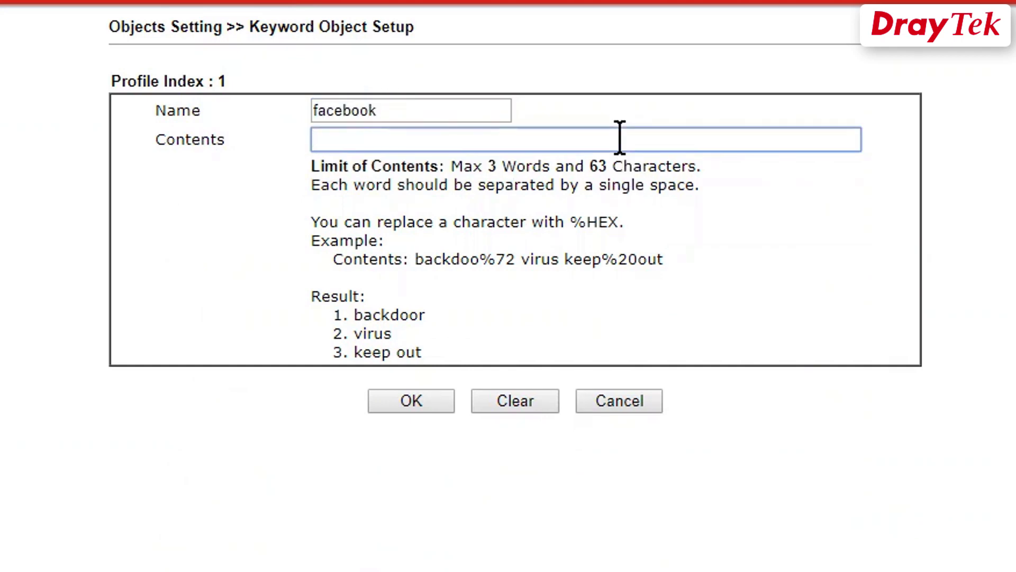
text(fb facebook)
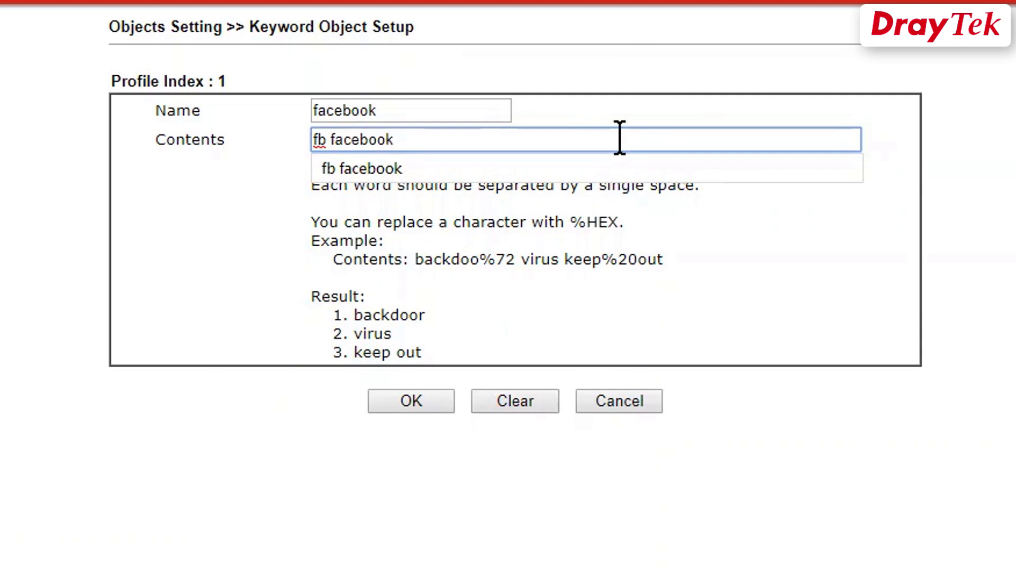
click(415, 402)
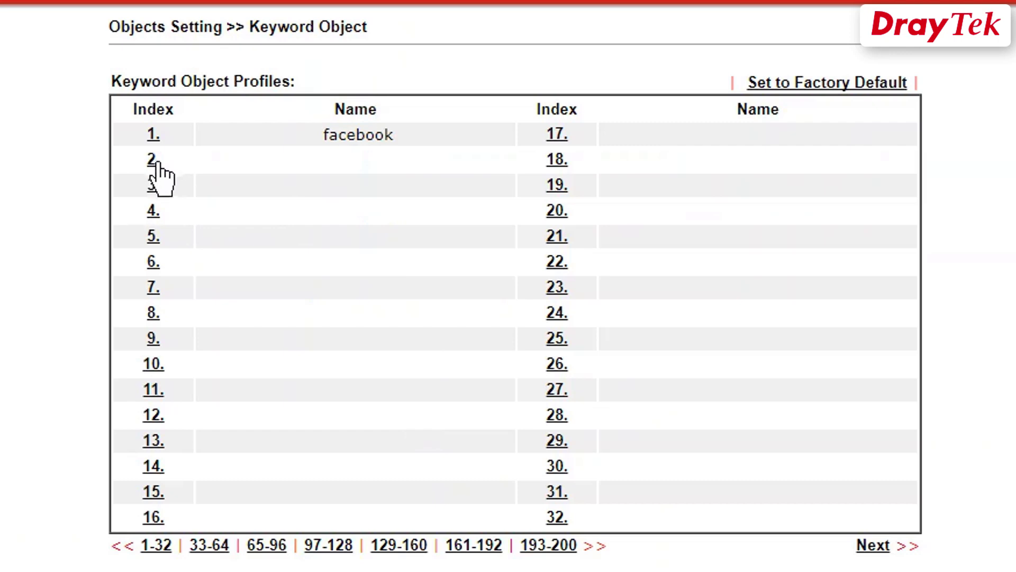
click(154, 161)
Name keyword object 2 'facebook_app' with keywords 'fbcdn fbsbx' and save it.
click(344, 113)
text(f)
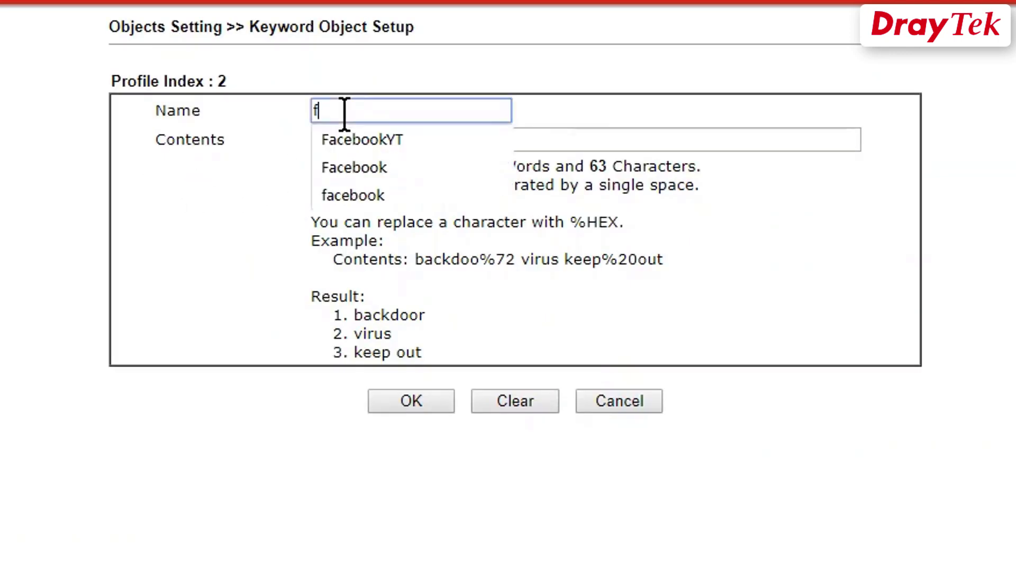
text(acebook_app)
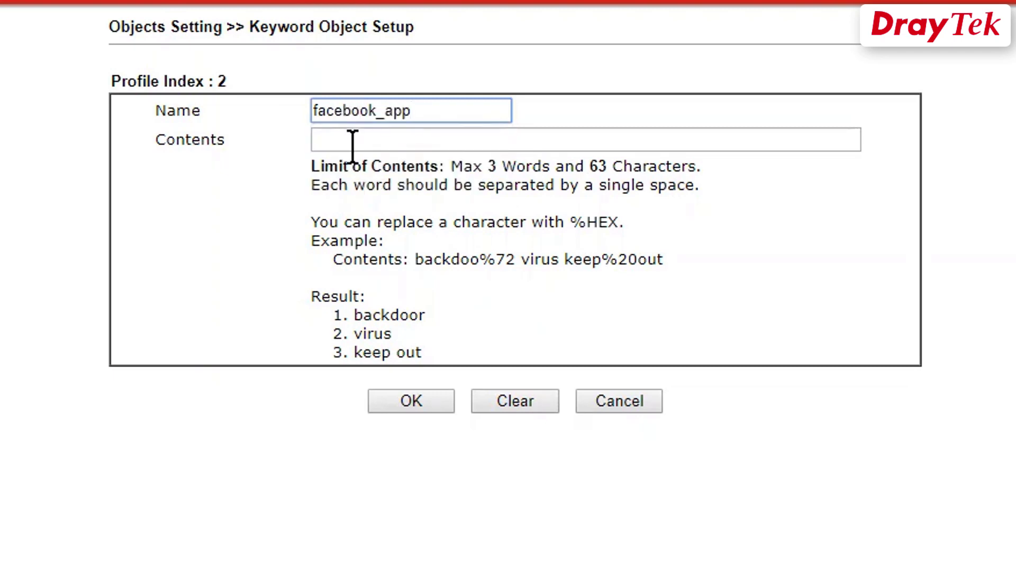
click(352, 143)
text(fbcd)
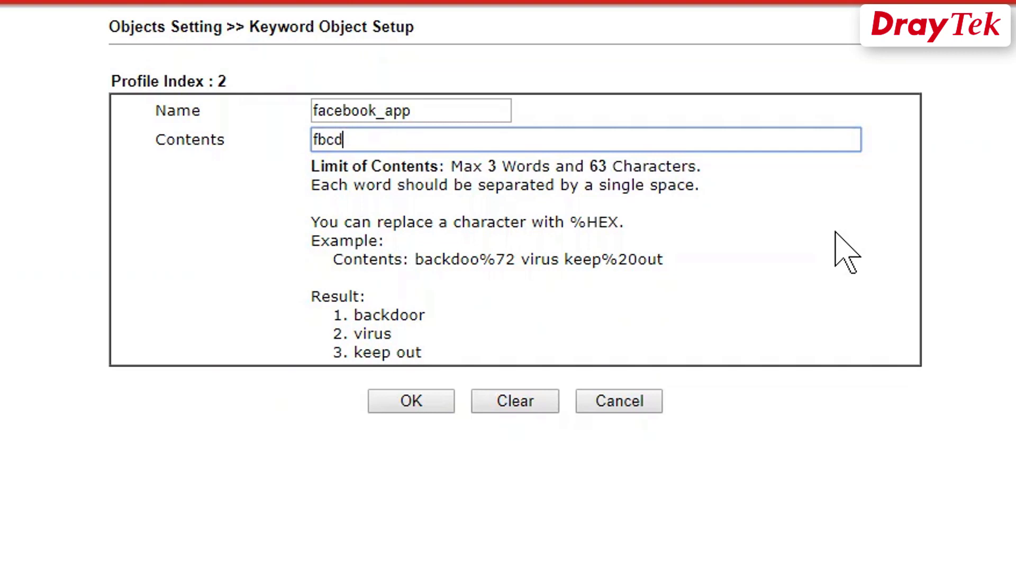
text(n )
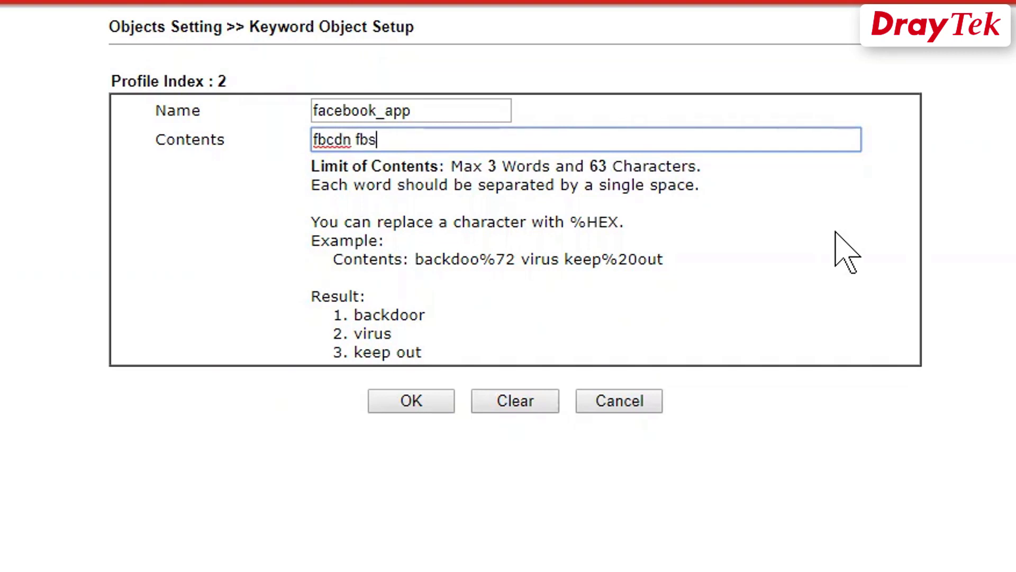
text(fbsbx)
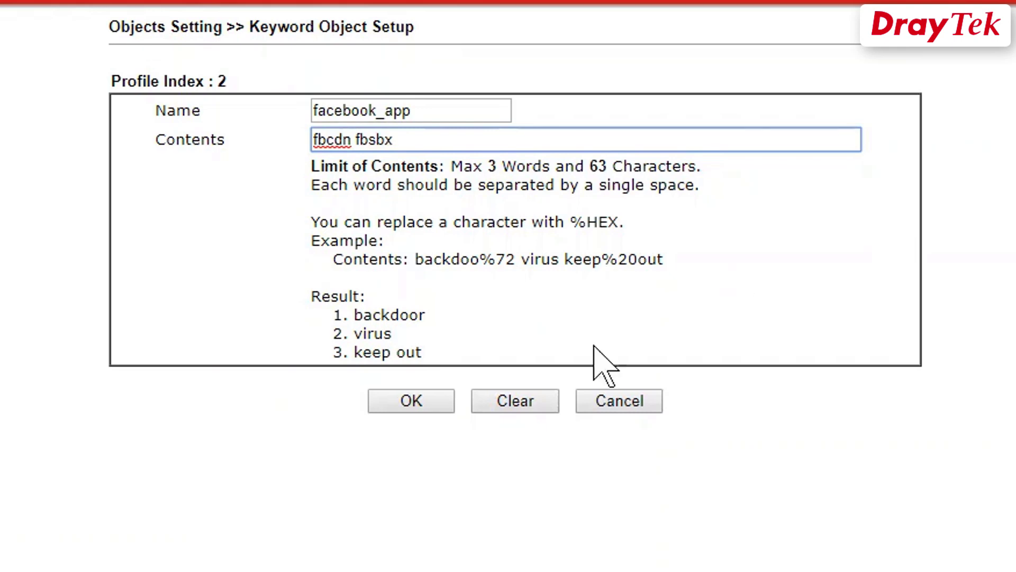
click(427, 401)
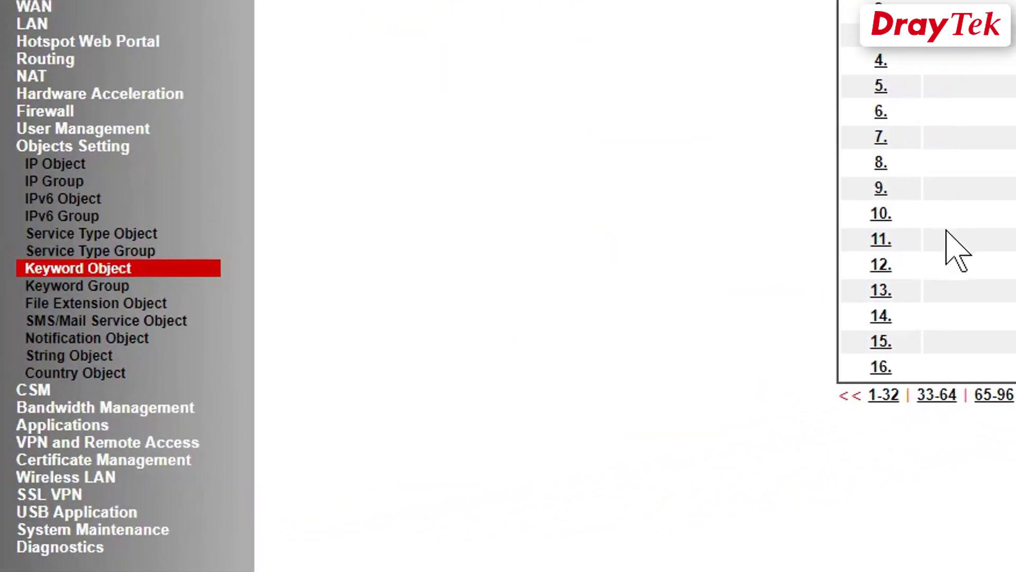
Name URL Content Filter profile 1 'Block_facebook' under CSM.
click(23, 396)
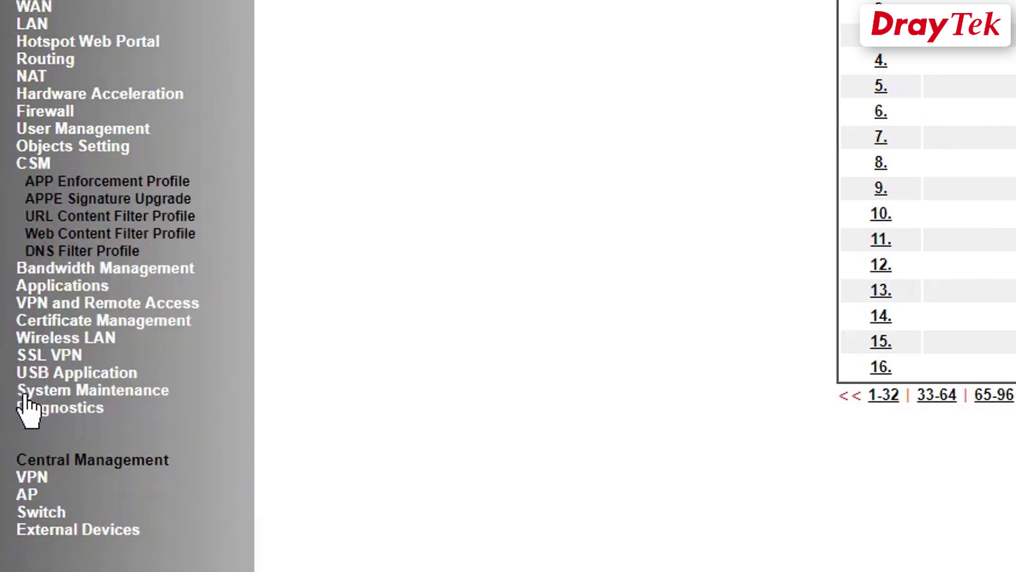
click(139, 215)
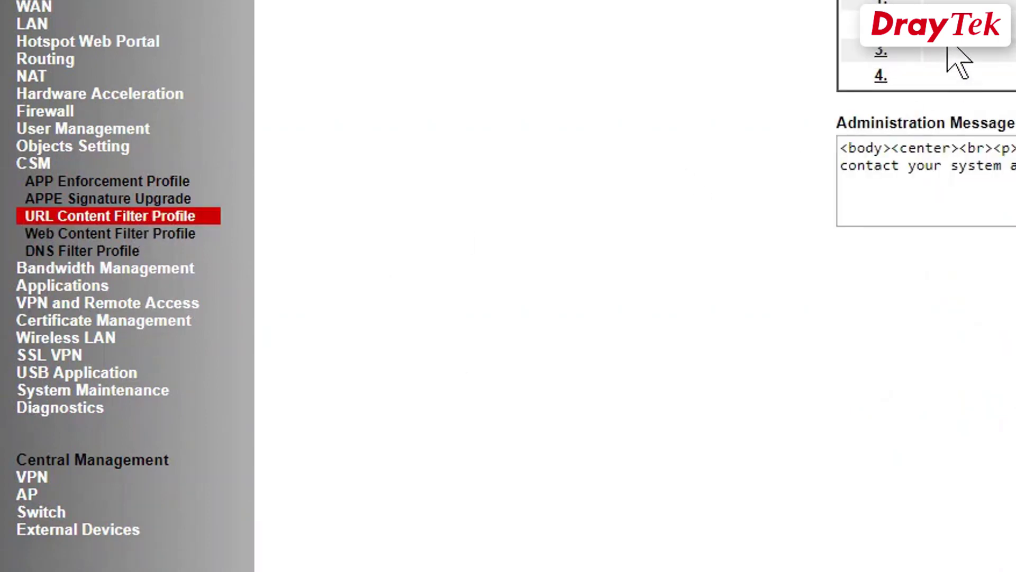
click(880, 2)
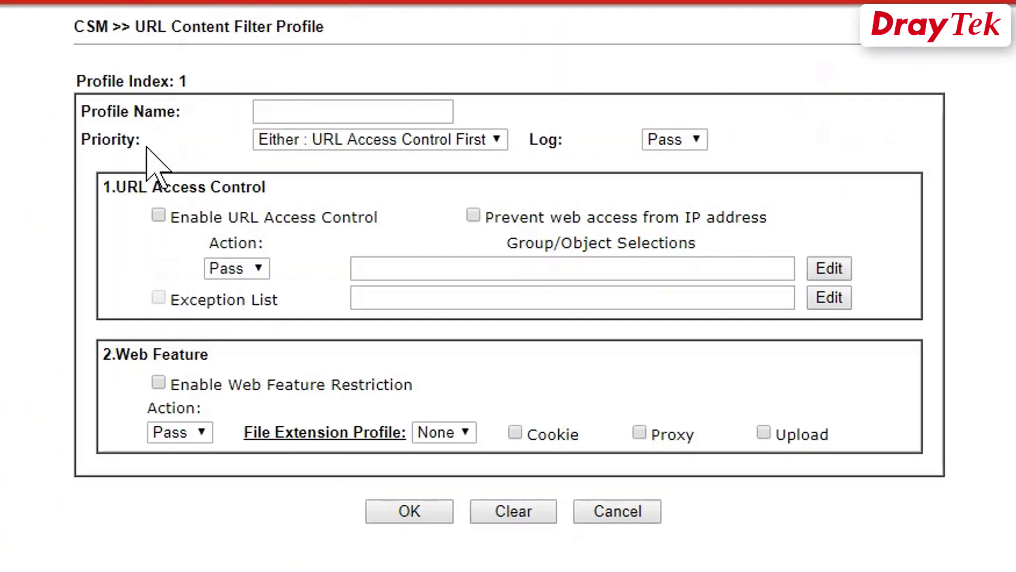
click(307, 111)
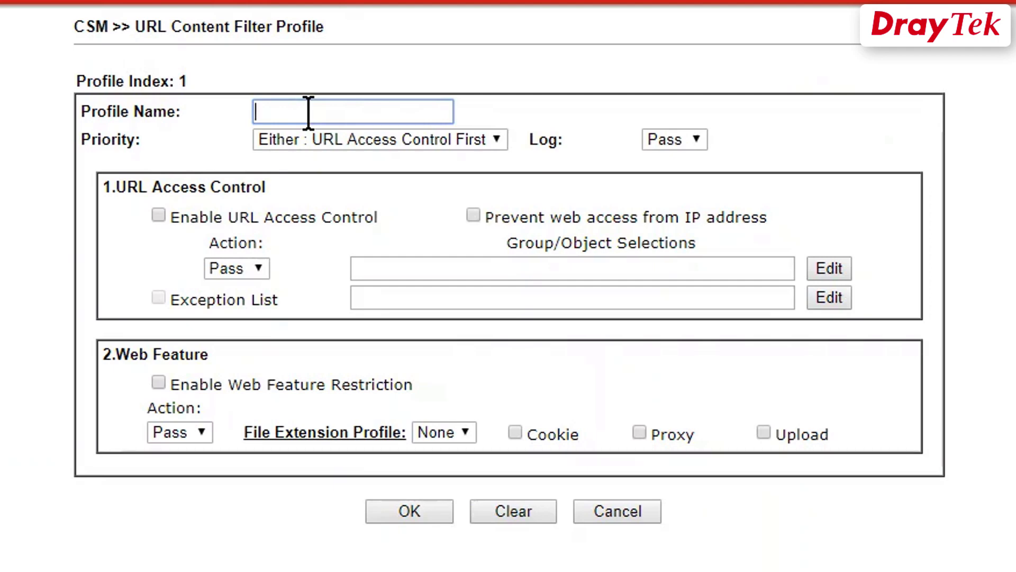
text(Block_f)
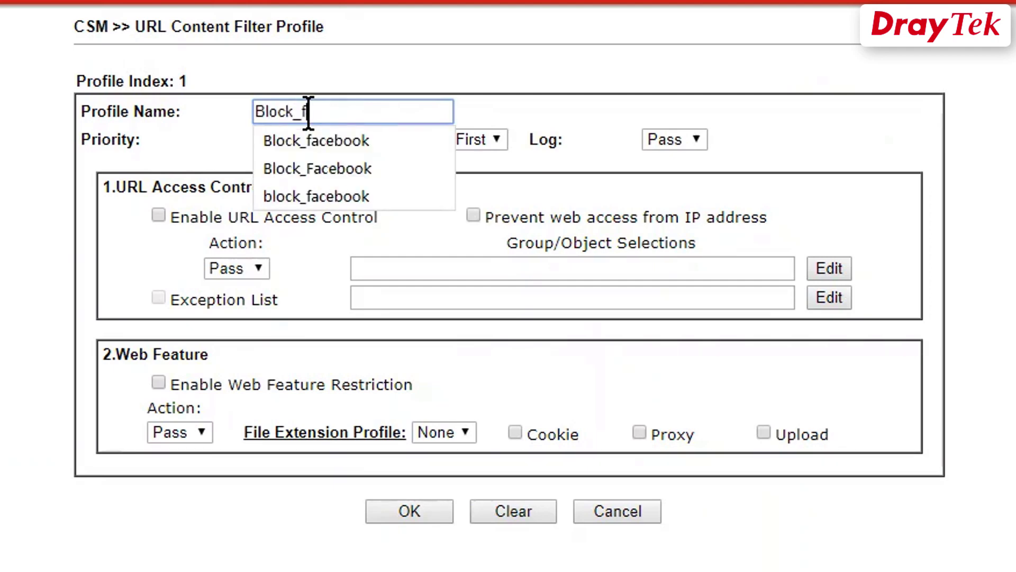
text(acebook)
click(551, 118)
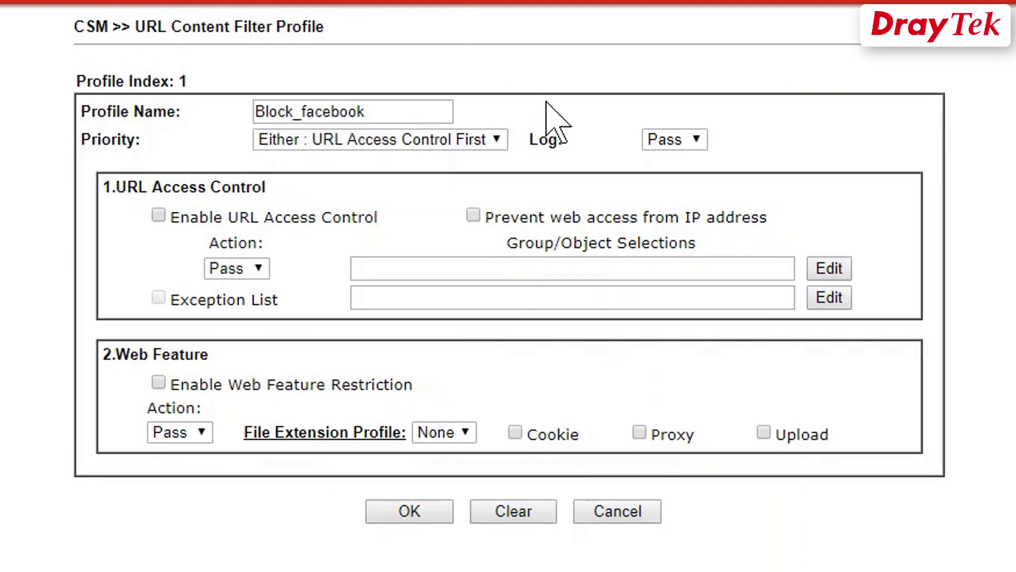
Set logging to All and enable URL Access Control to Block the facebook keyword objects.
click(675, 139)
click(678, 192)
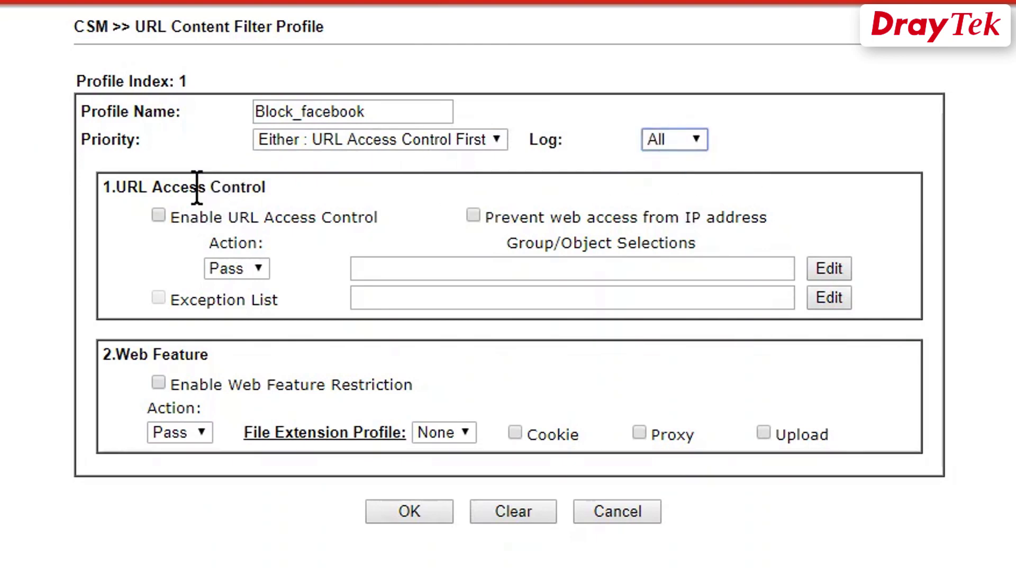
click(158, 215)
click(259, 269)
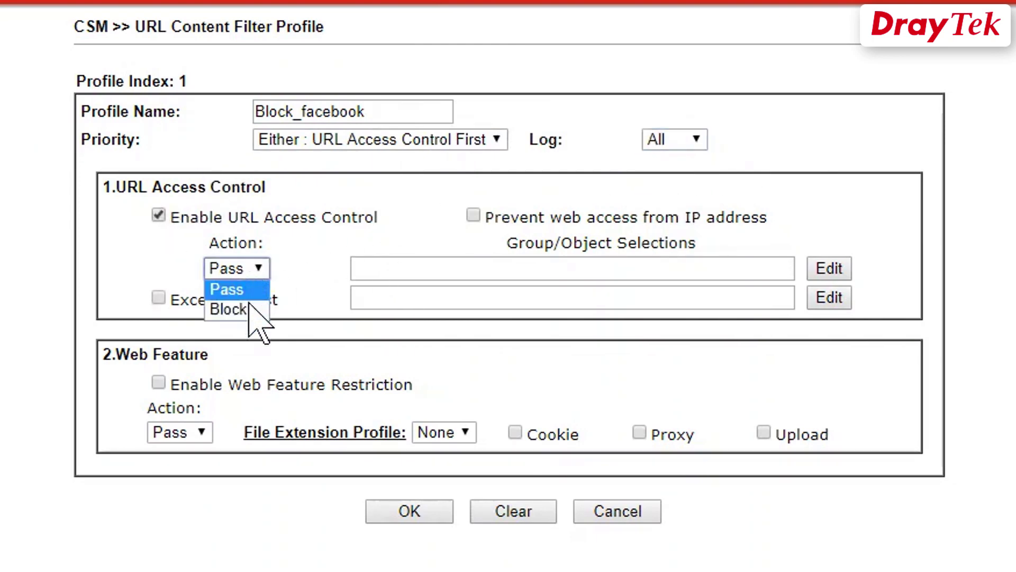
click(252, 308)
click(426, 268)
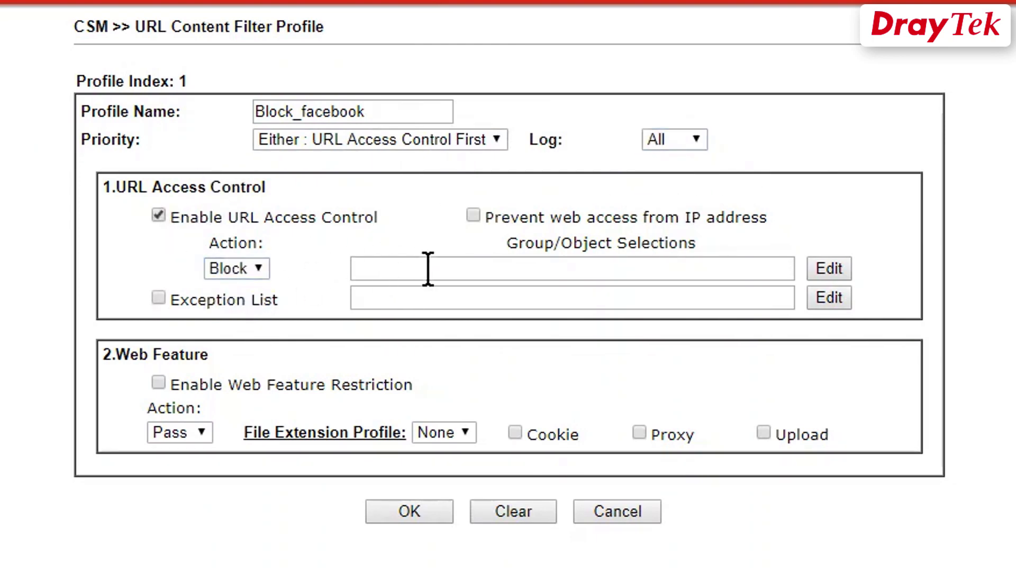
click(830, 268)
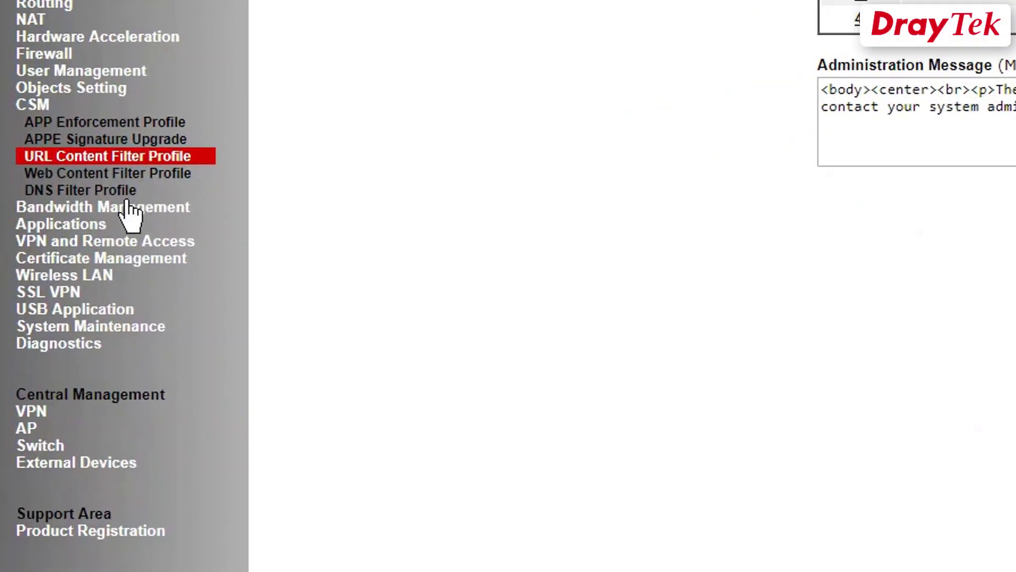
Enable the DNS Filter local setting with UCF-1 Block_facebook and save it.
click(98, 190)
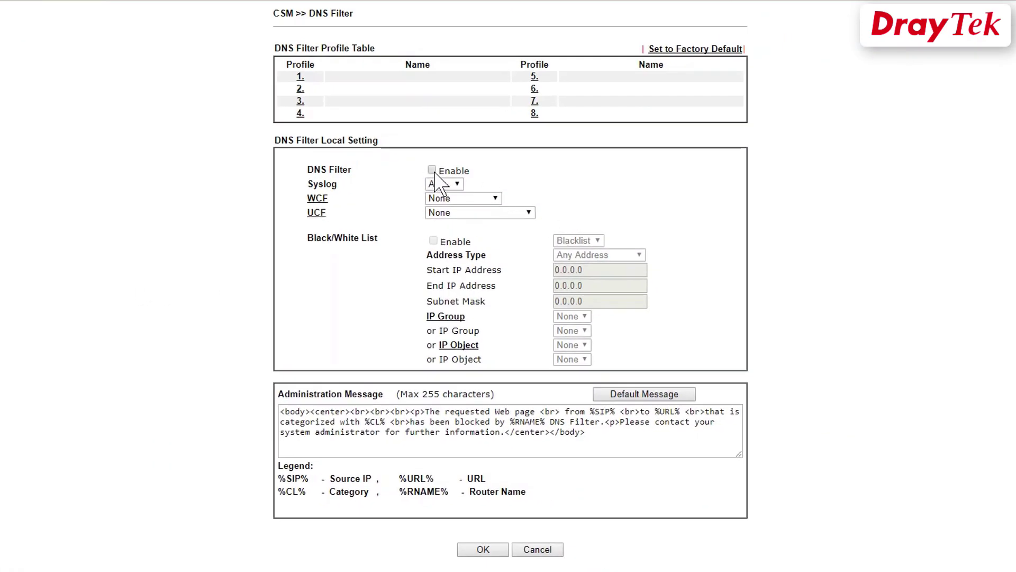
click(433, 170)
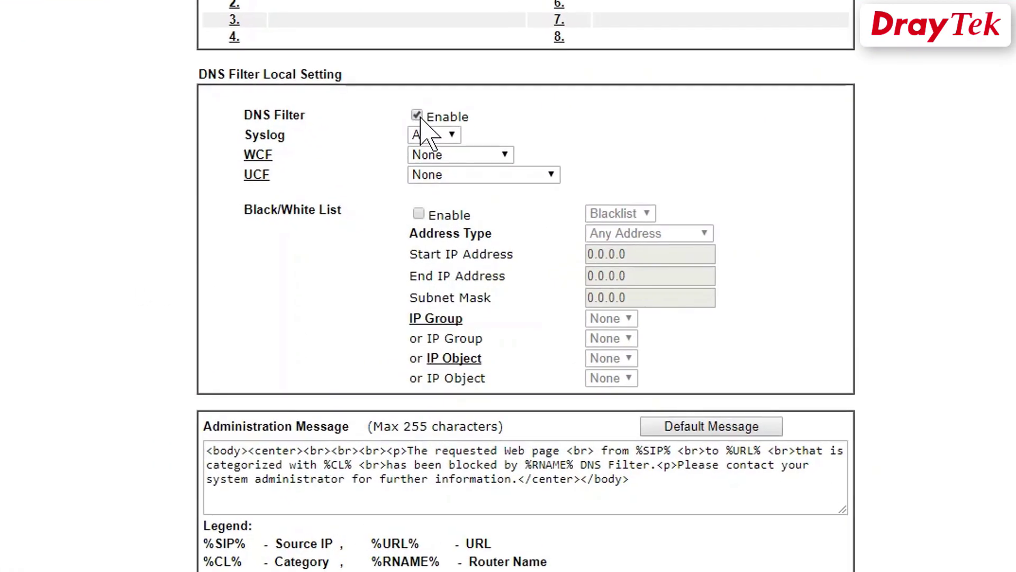
click(521, 180)
click(523, 210)
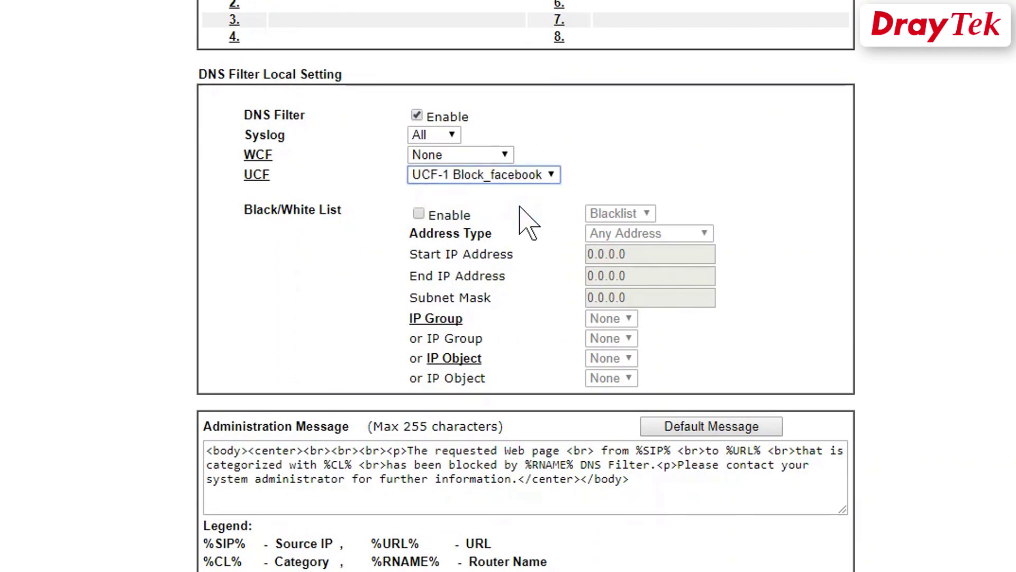
click(524, 221)
scroll(507, 227, down, 3)
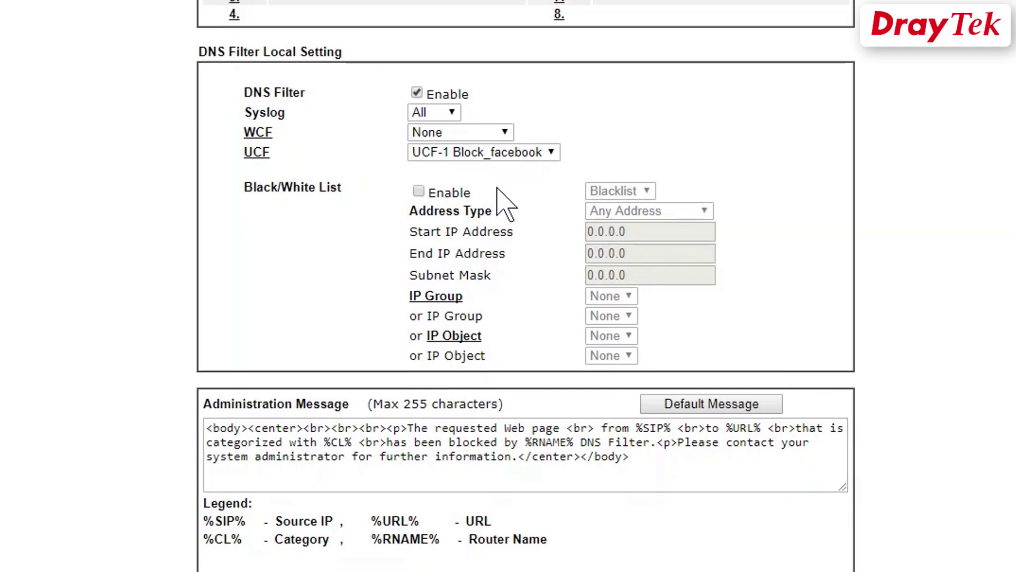
click(471, 522)
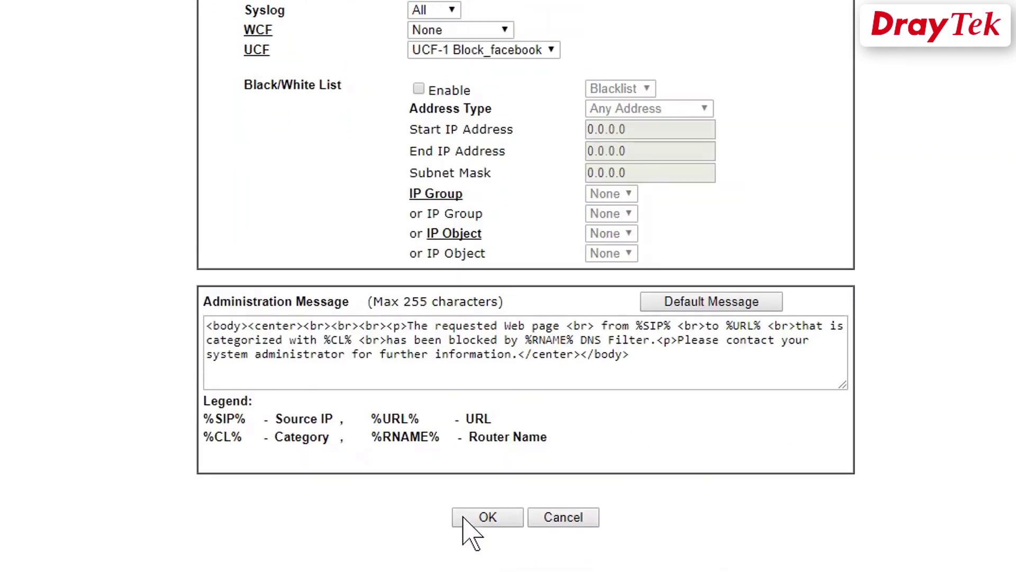
scroll(335, 306, up, 5)
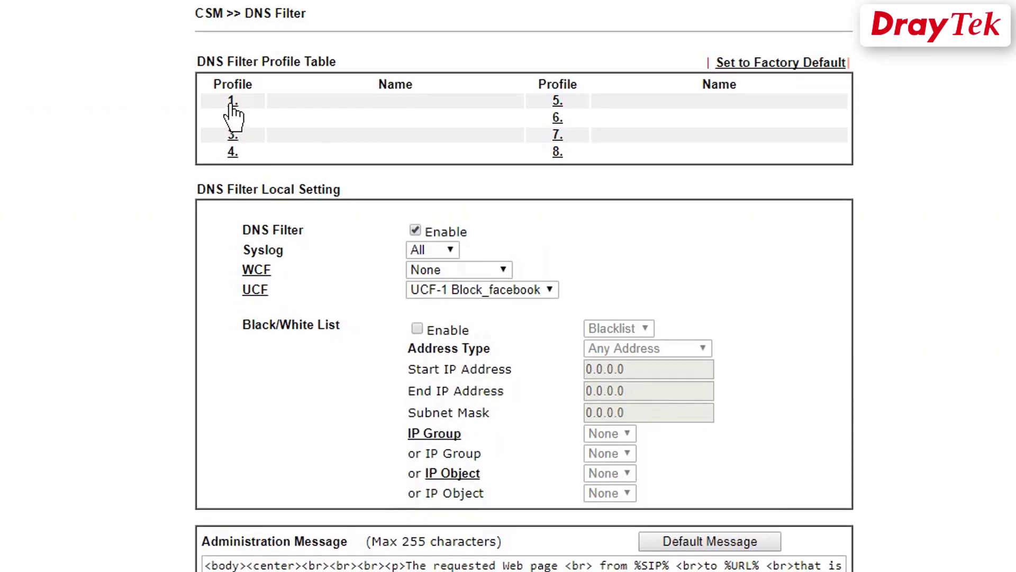
Save DNS Filter profile 1 as 'Block_facebook' with Syslog All and UCF-1 Block_facebook.
click(231, 103)
click(467, 95)
text(B)
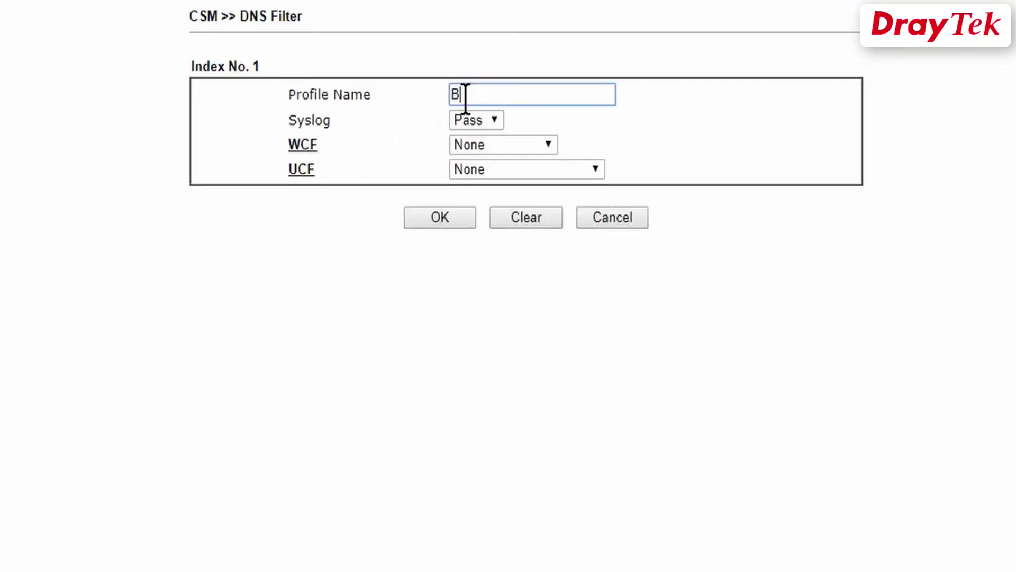
text(lock_facebo)
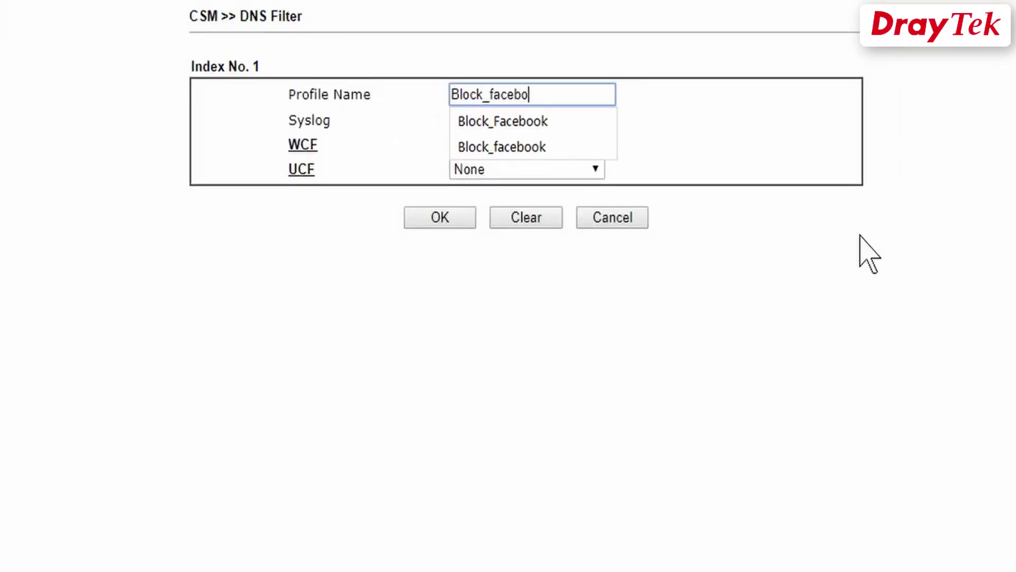
text(ok)
click(491, 122)
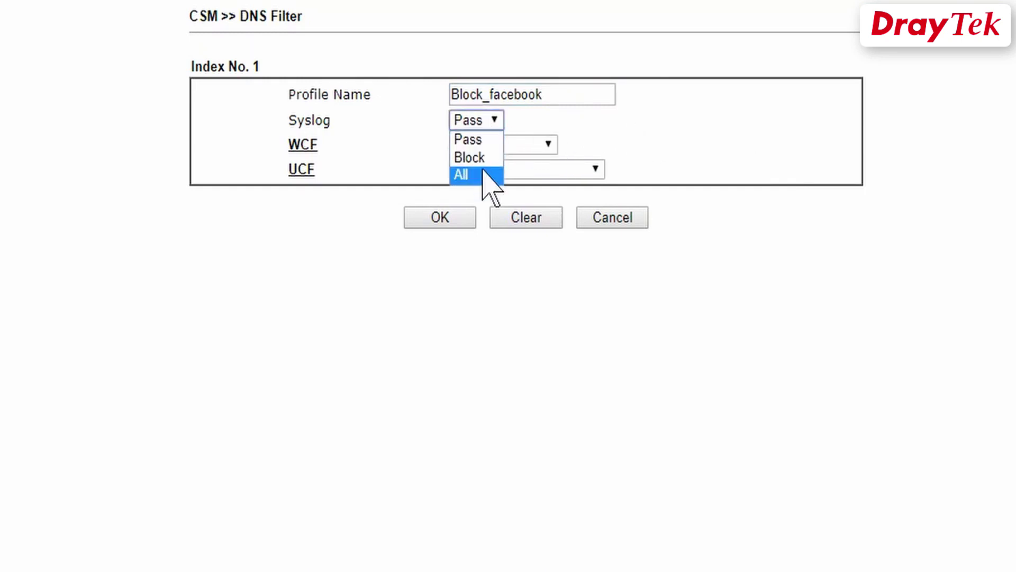
click(479, 174)
click(534, 171)
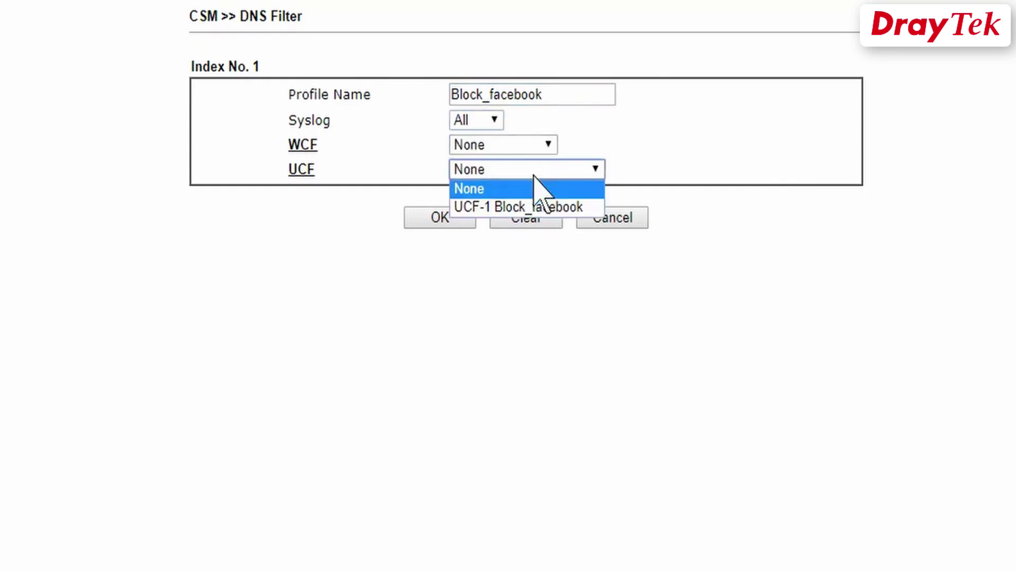
click(508, 207)
click(442, 224)
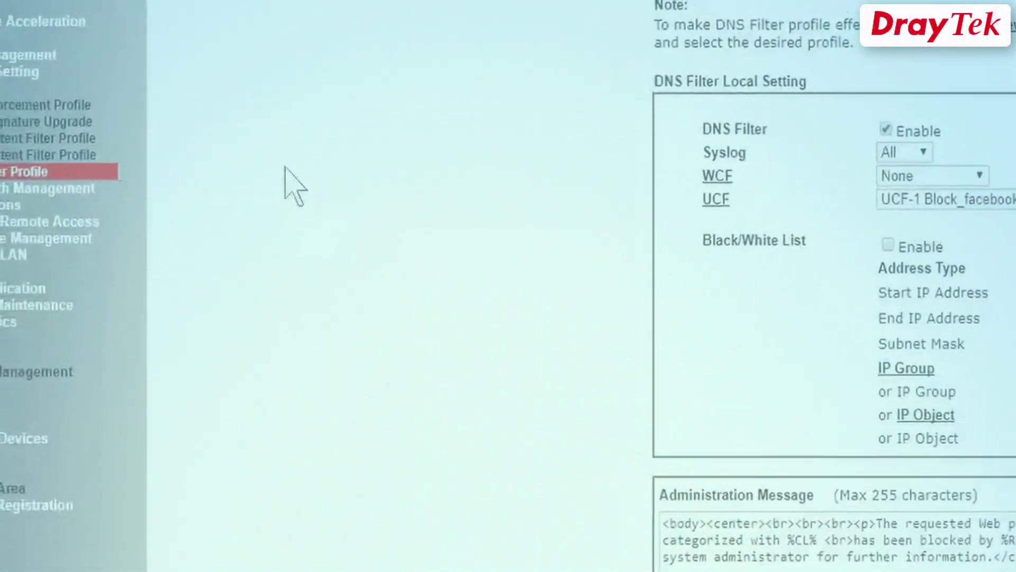
Enable schedule 1 with comment 'Office_hour_1' and start date 2018-3-6.
click(9, 205)
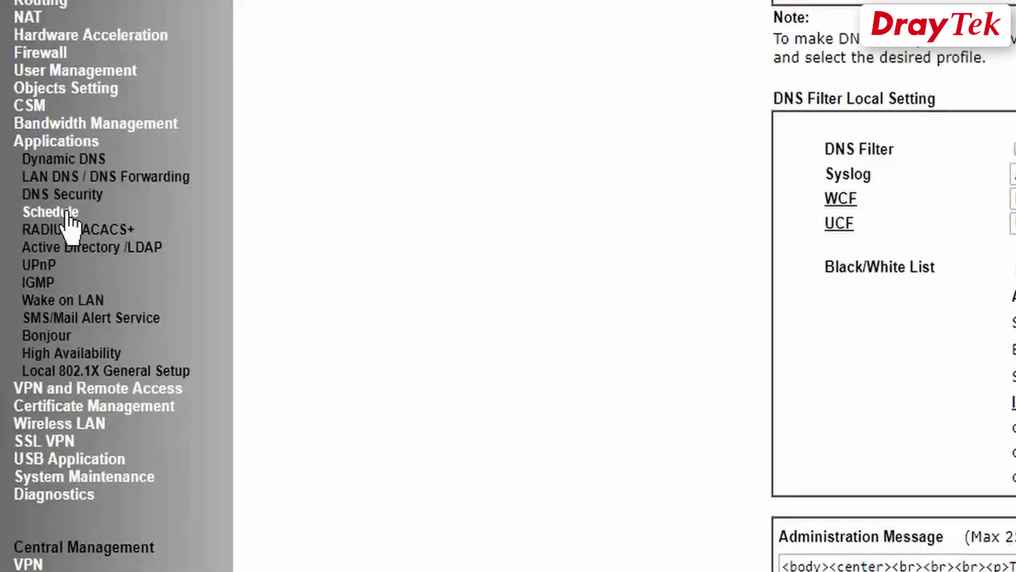
click(59, 212)
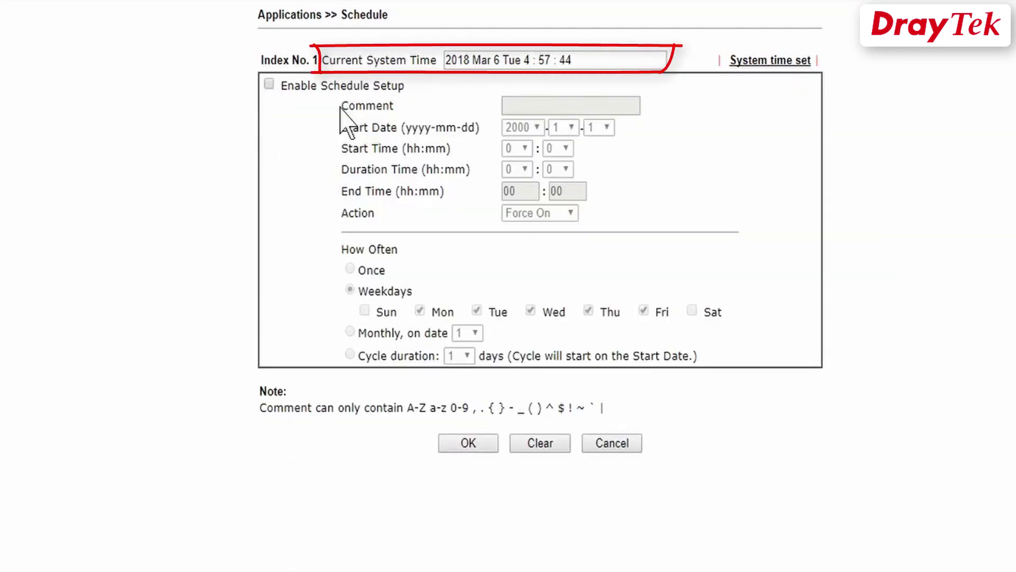
click(269, 84)
click(525, 102)
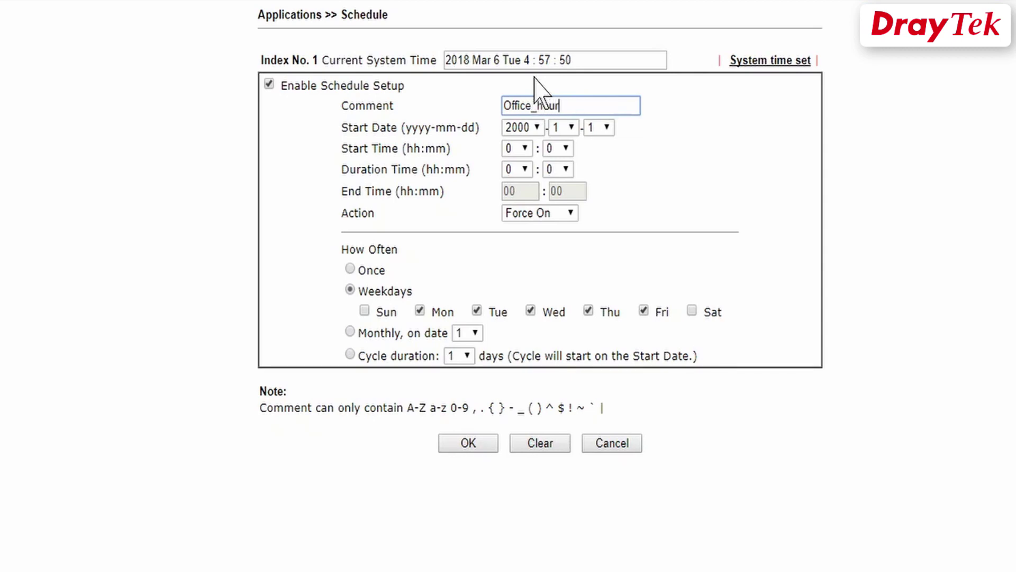
text(Office_hour_1)
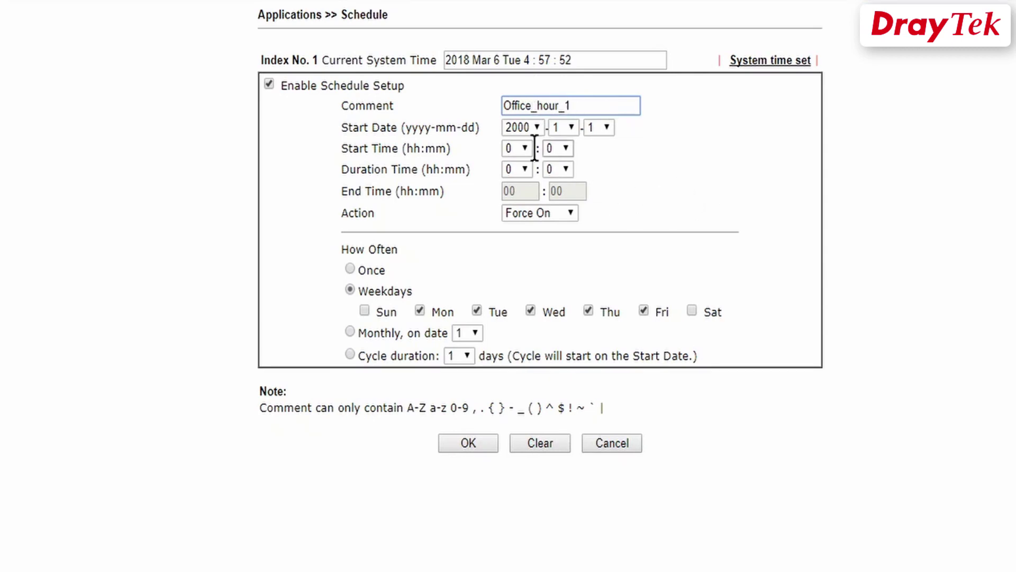
click(530, 128)
click(519, 415)
click(563, 128)
click(555, 173)
click(598, 127)
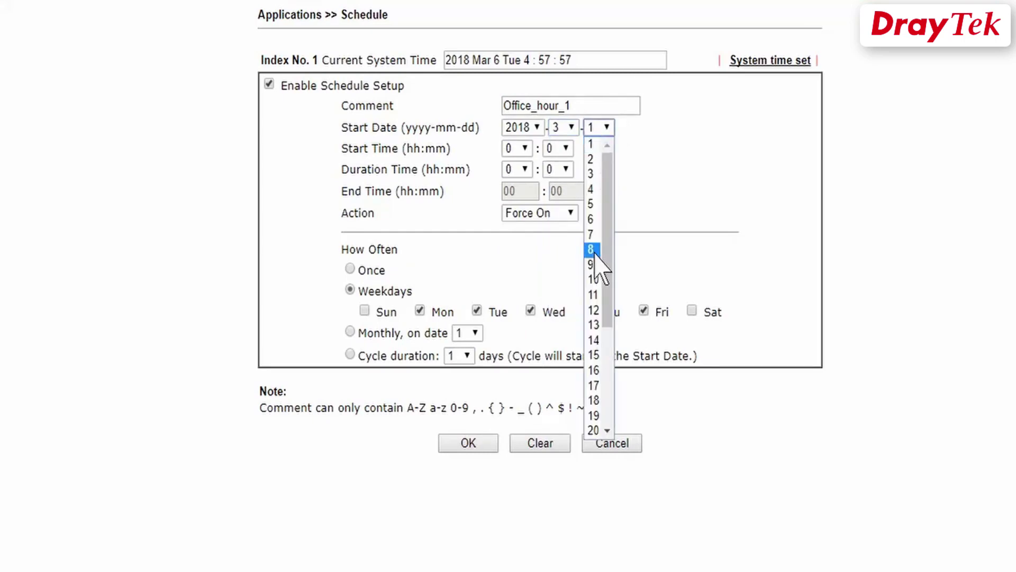
click(590, 218)
Set schedule 1 to start at 09:00 for 3 hours on weekdays, and save it.
click(518, 149)
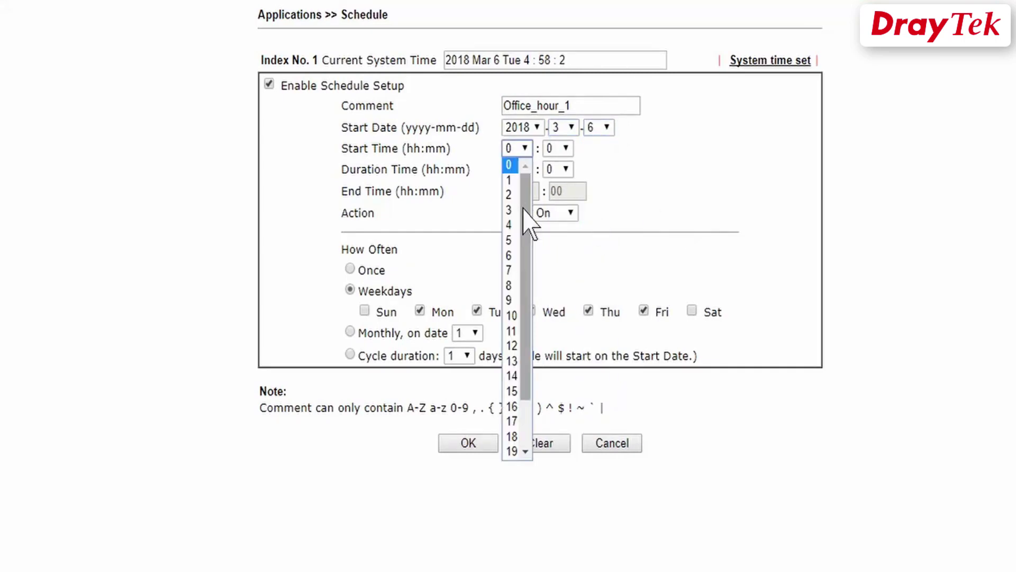
click(513, 301)
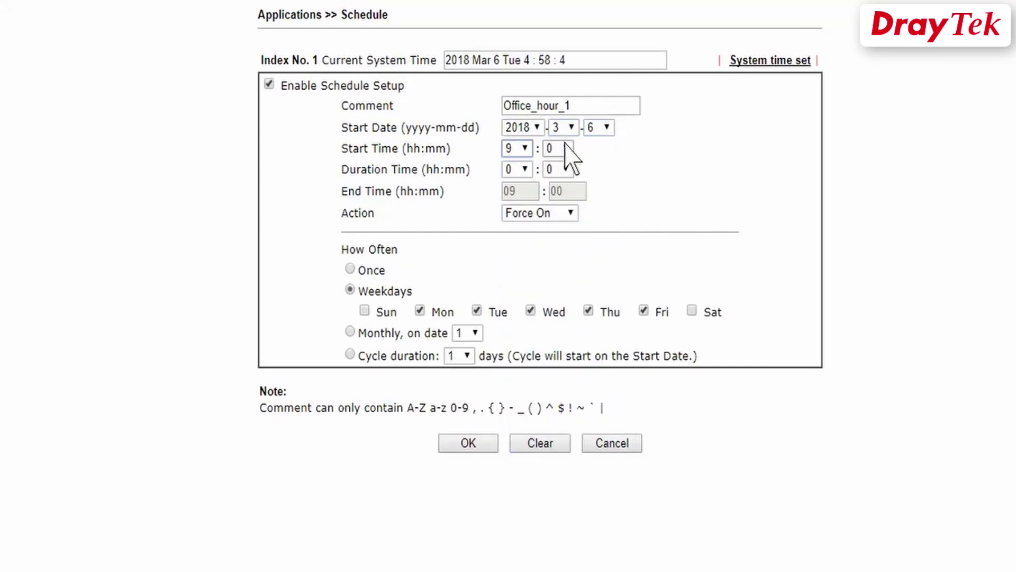
click(528, 170)
click(517, 229)
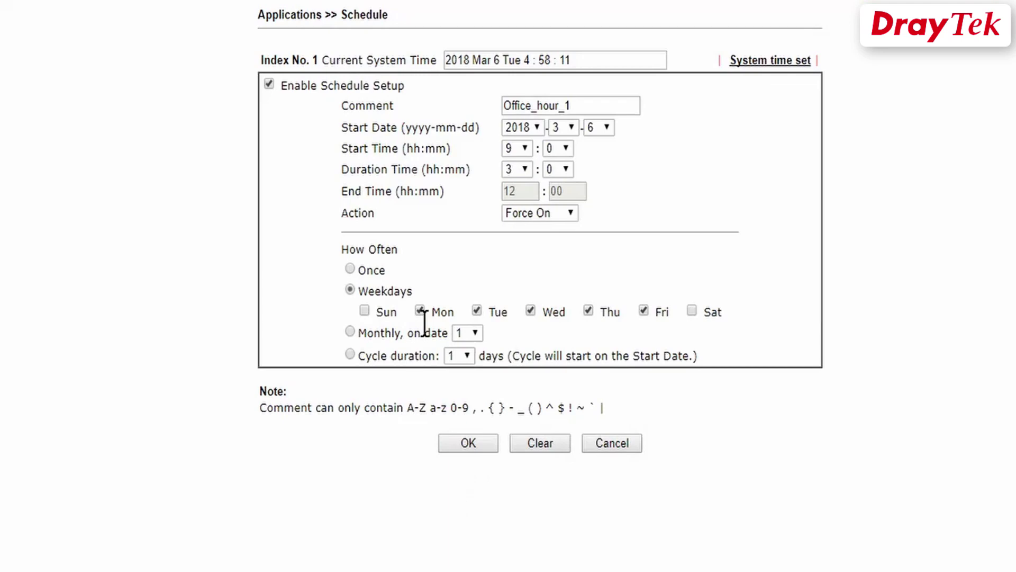
drag(413, 290, 356, 290)
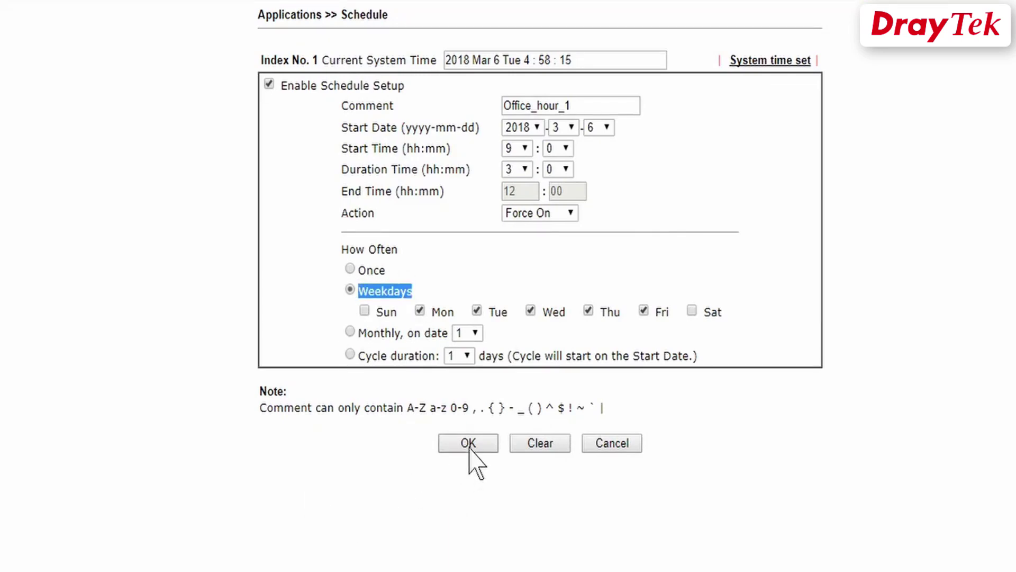
click(530, 310)
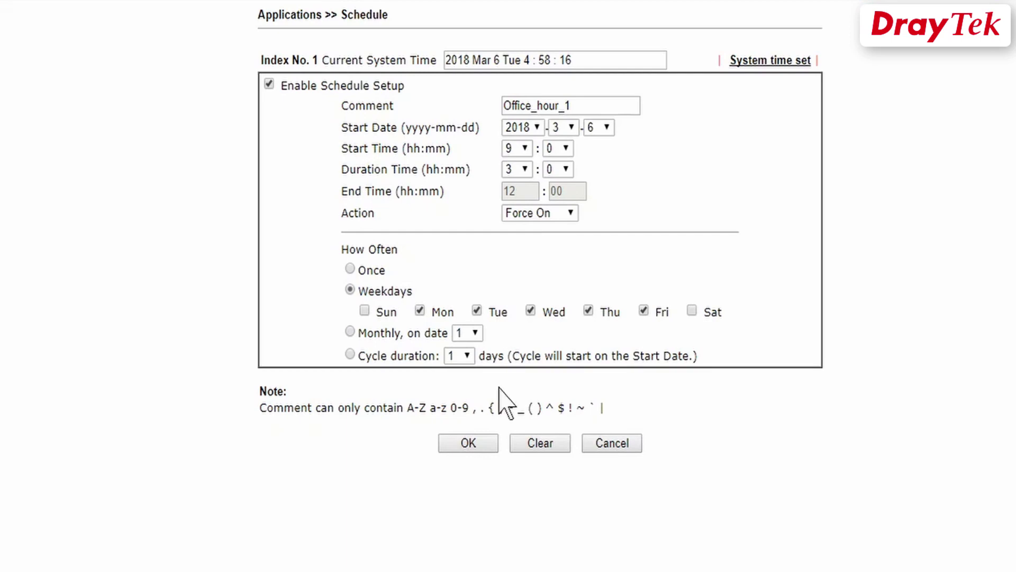
click(474, 447)
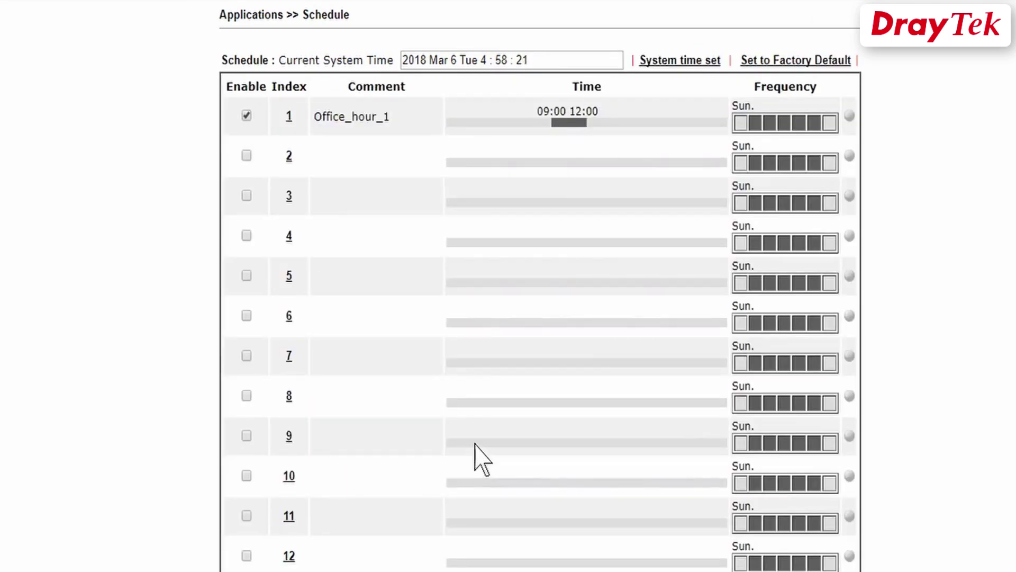
Enable schedule 2, fill its comment, and set the start date to 2018-3-6.
click(289, 156)
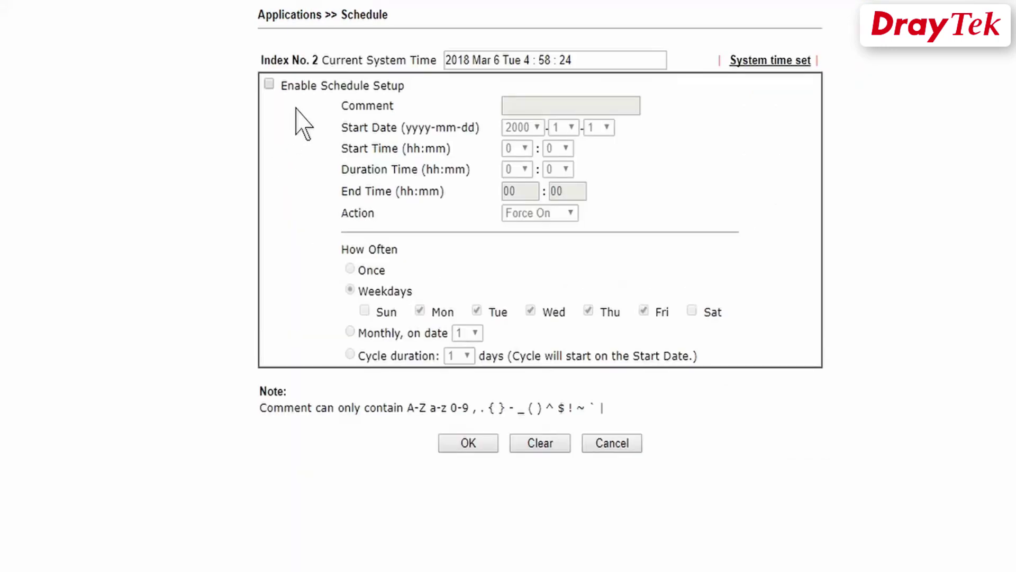
click(269, 84)
click(564, 104)
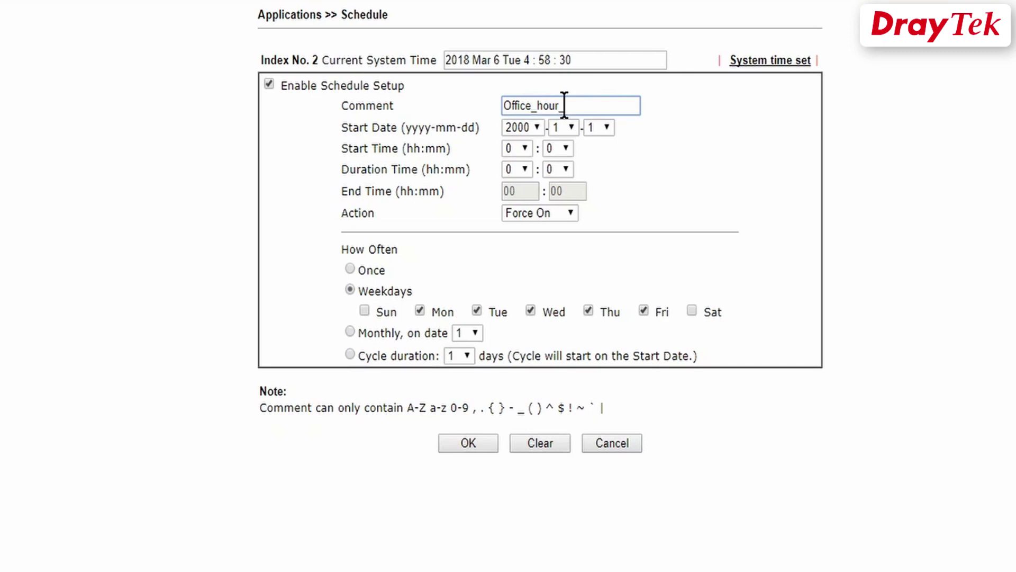
click(536, 127)
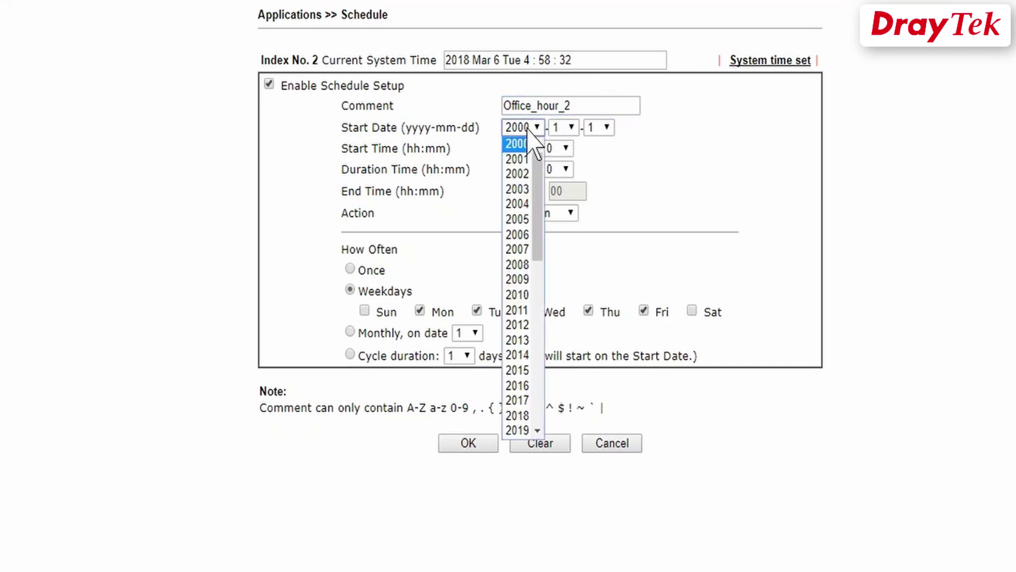
click(517, 416)
click(567, 128)
click(562, 172)
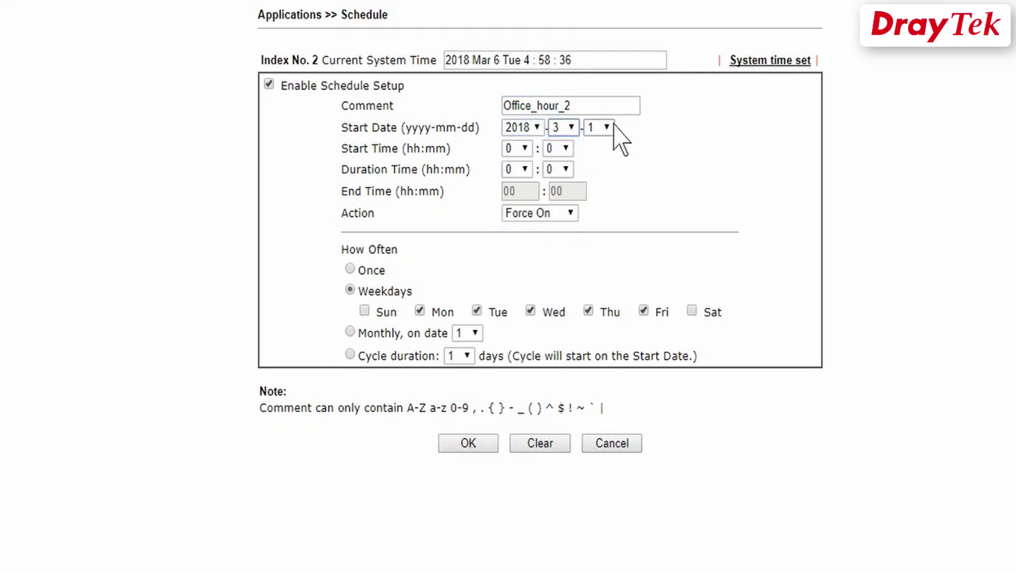
click(607, 128)
click(591, 219)
Set schedule 2 to start at 13:00 with a 5-hour duration.
click(524, 149)
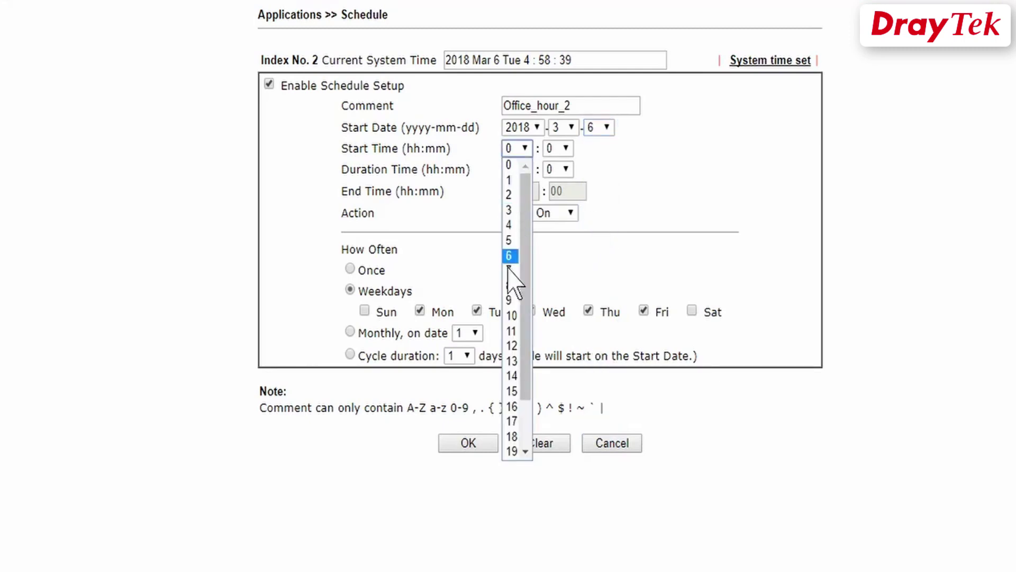
click(510, 375)
click(517, 170)
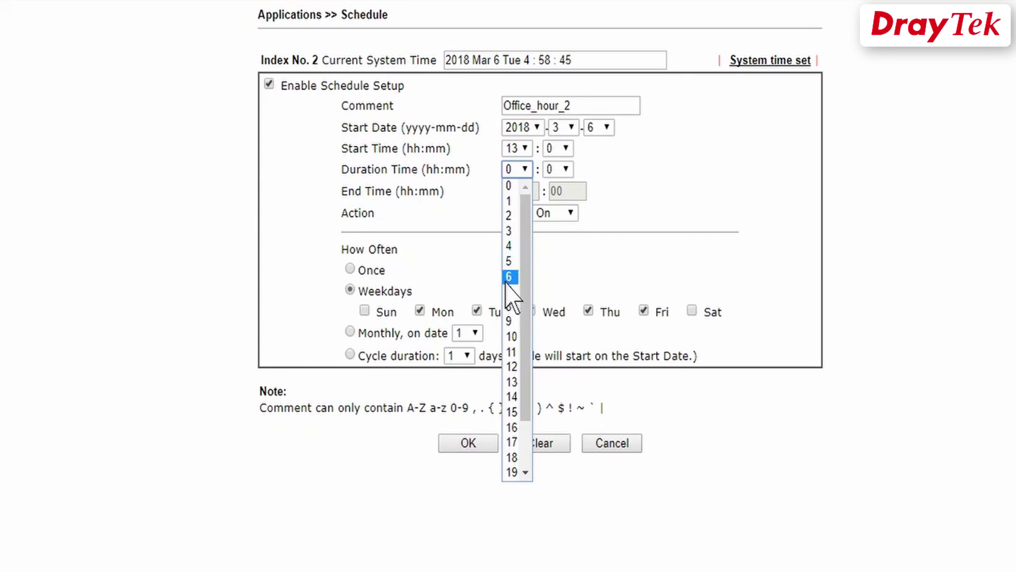
click(509, 267)
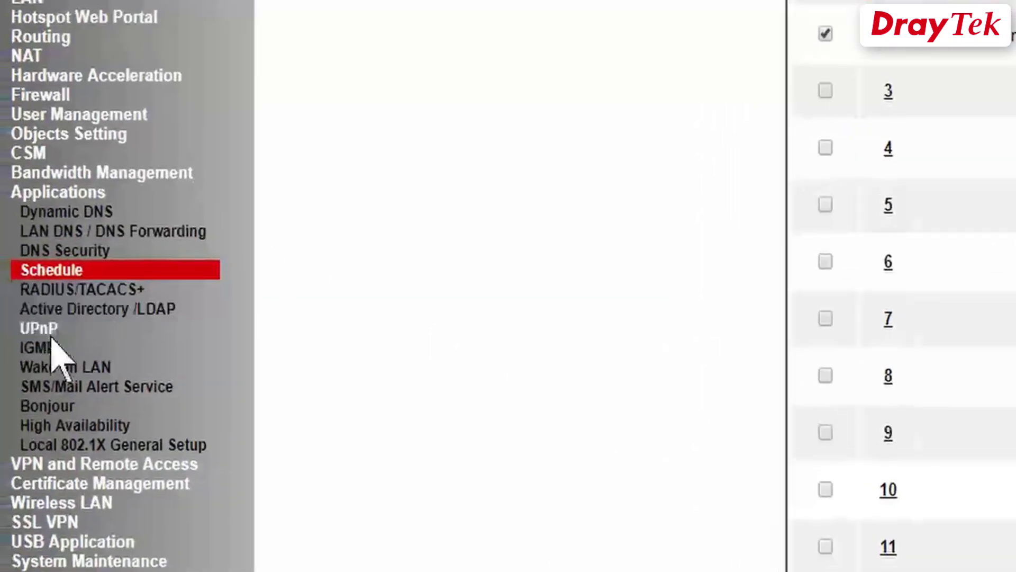
In Firewall Filter Set 2, give Rule 2 the comment 'Block_facebook'.
click(46, 98)
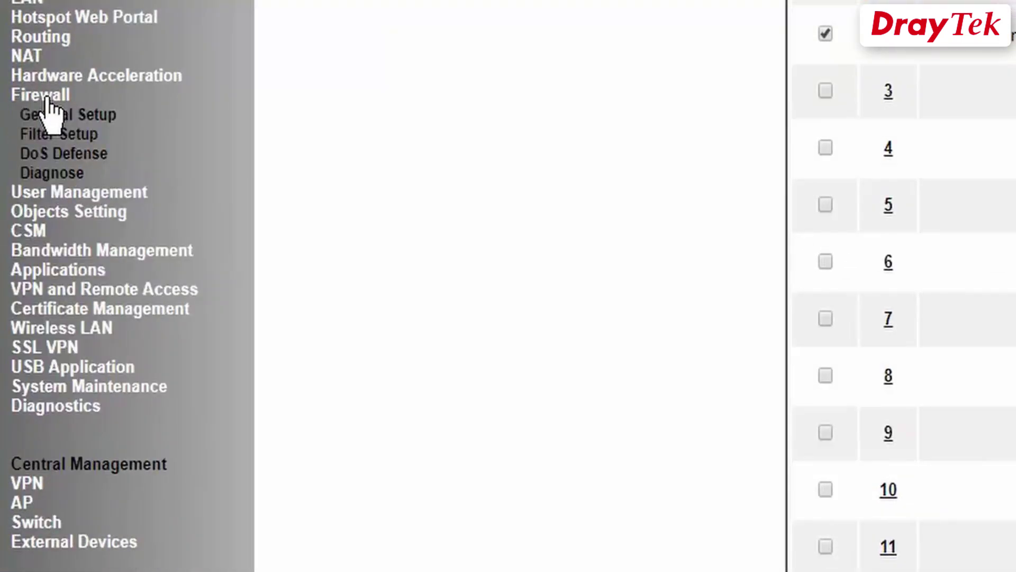
click(48, 136)
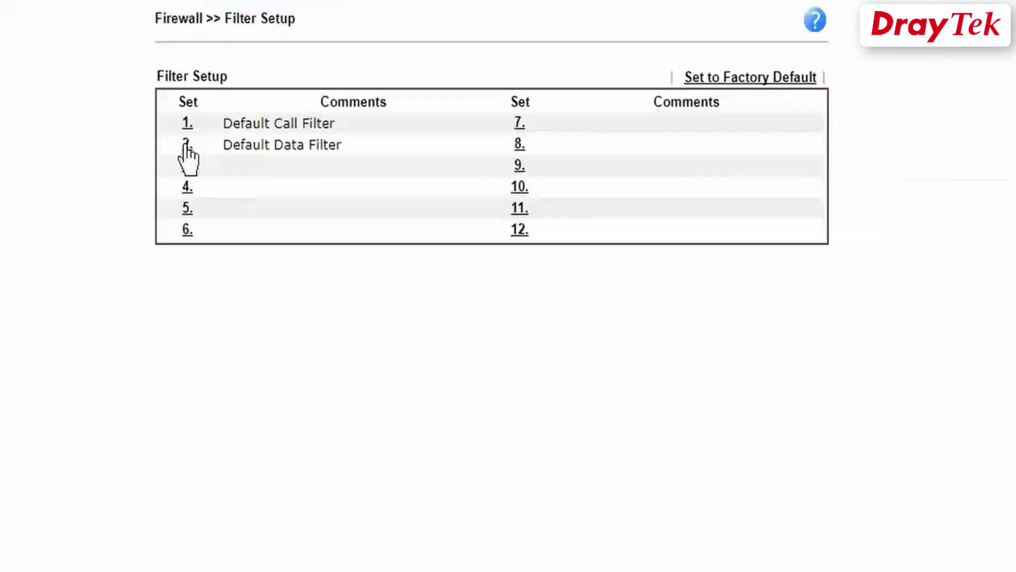
click(286, 123)
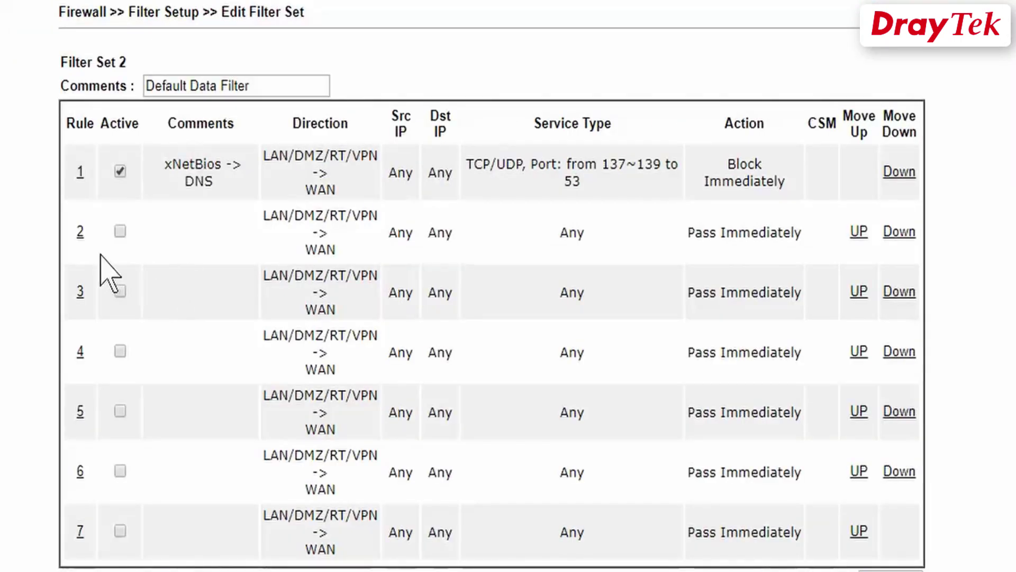
click(79, 232)
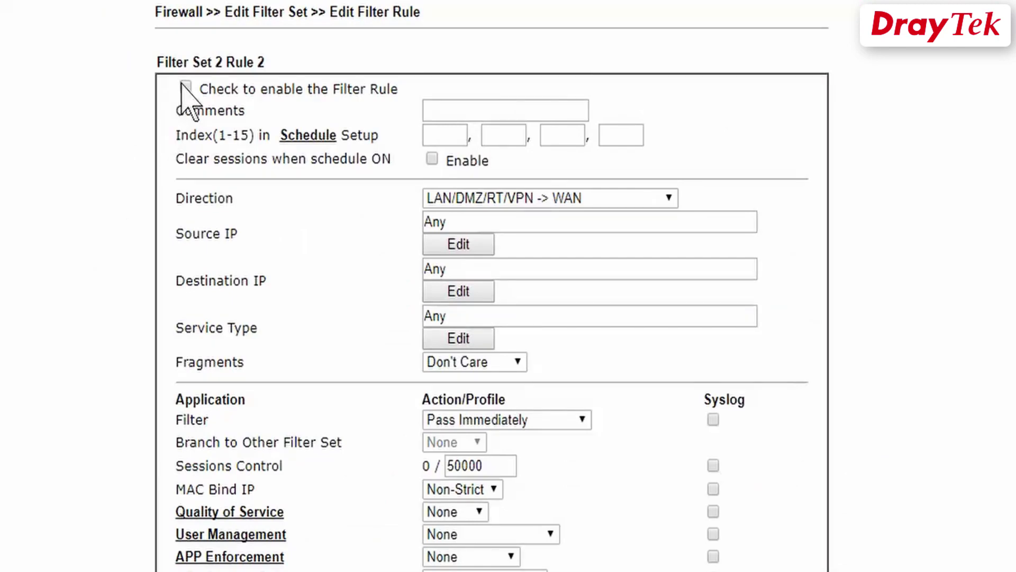
click(436, 110)
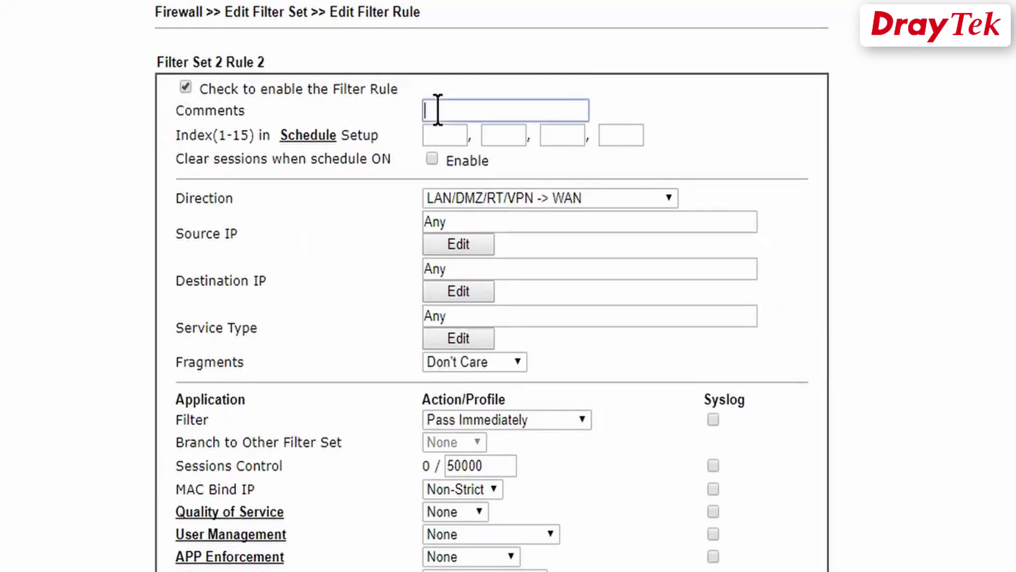
text(Block_facebook)
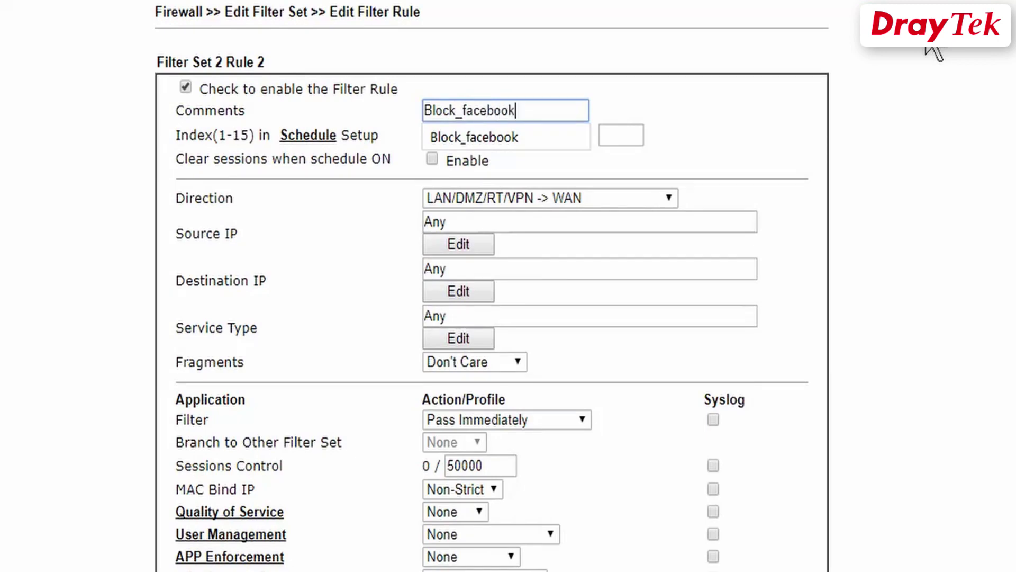
click(857, 154)
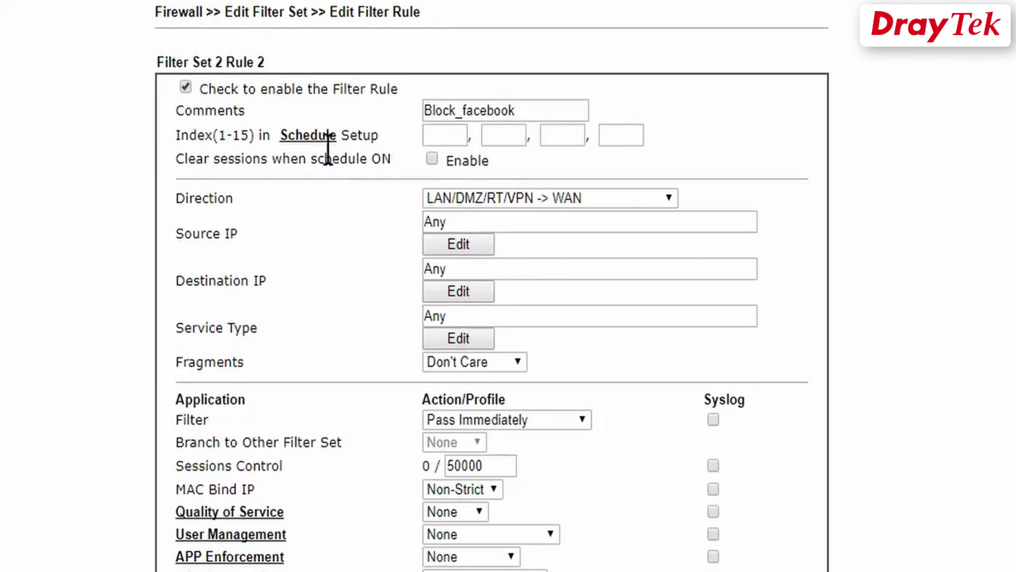
Assign schedule indexes 1 and 2 to the rule and enable clearing sessions.
drag(177, 136, 251, 136)
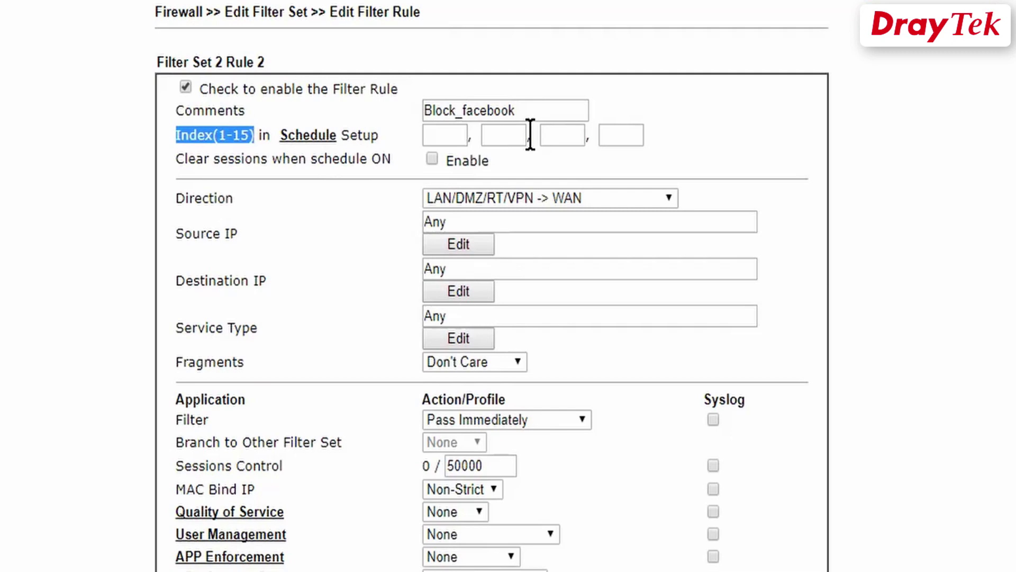
click(449, 133)
text(1)
key(Tab)
text(2)
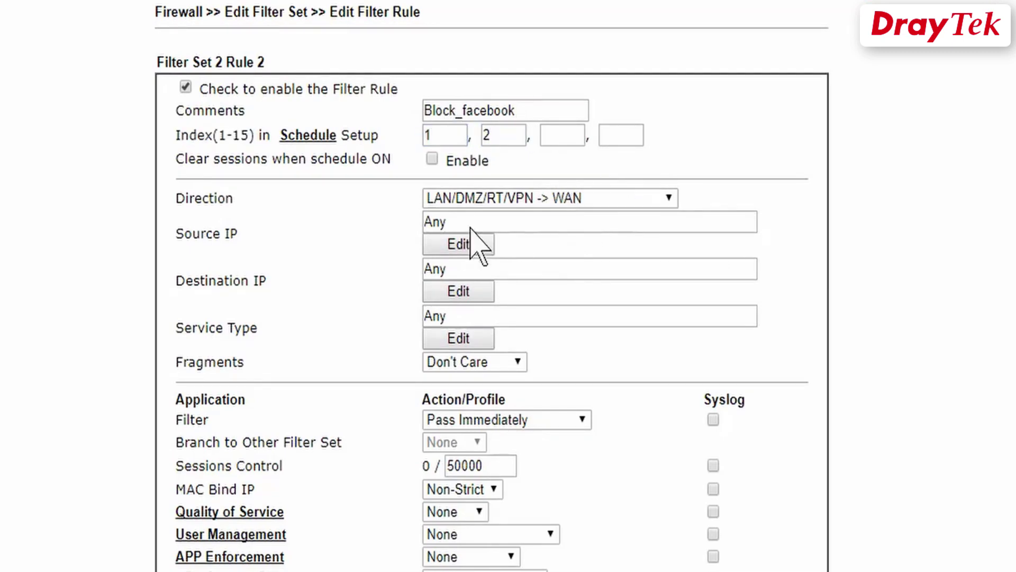
click(431, 159)
Set URL Content Filter and DNS Filter to 1-Block_facebook with DNS syslog on, and save Rule 2.
scroll(474, 324, down, 1)
scroll(474, 325, down, 3)
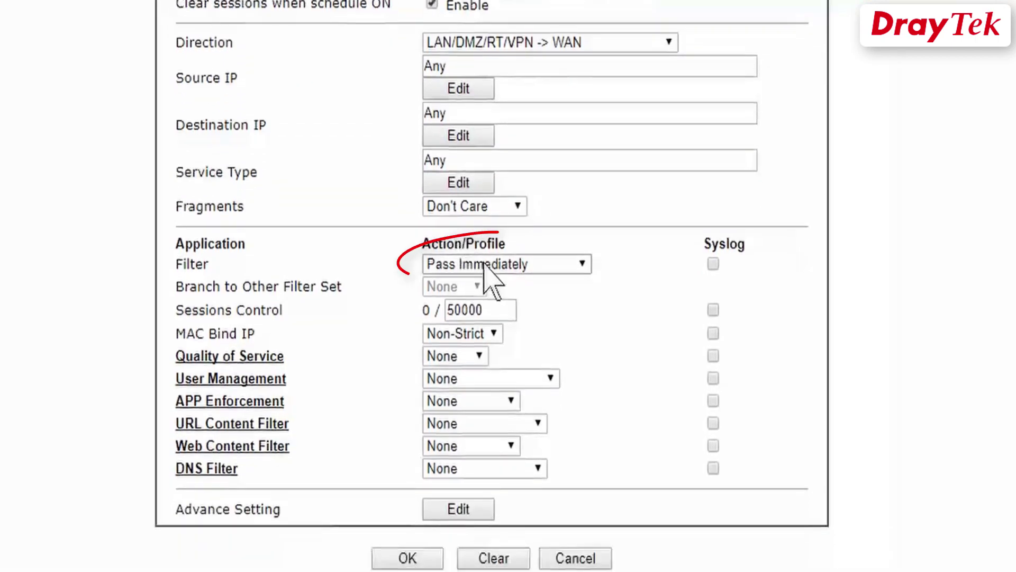
click(506, 423)
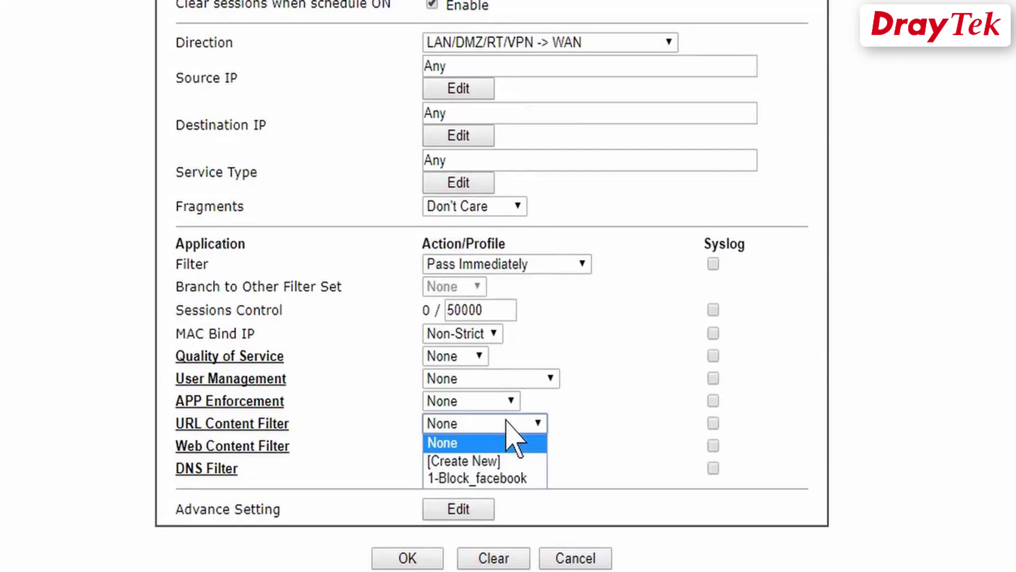
click(503, 478)
click(529, 469)
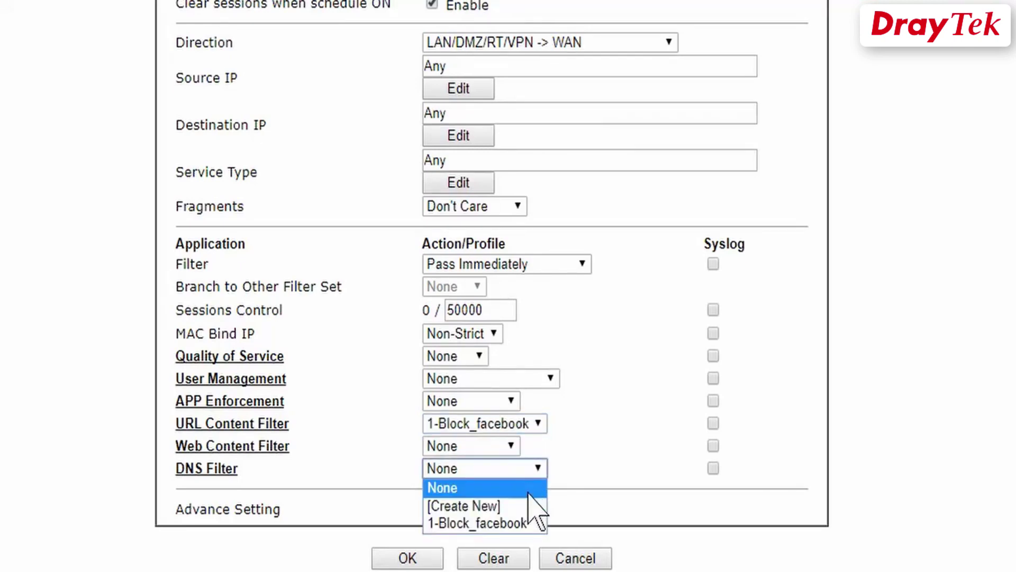
click(517, 524)
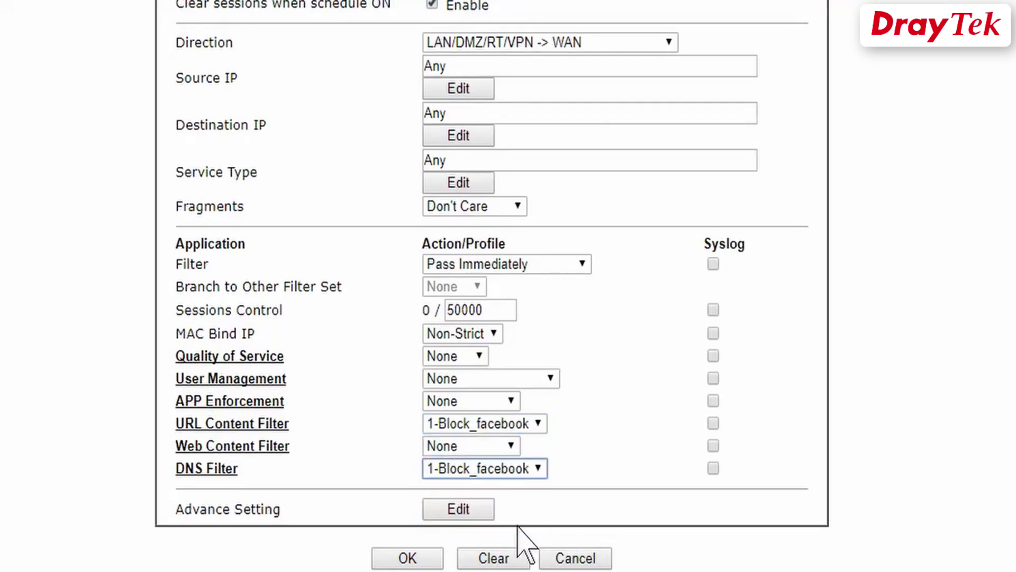
click(713, 469)
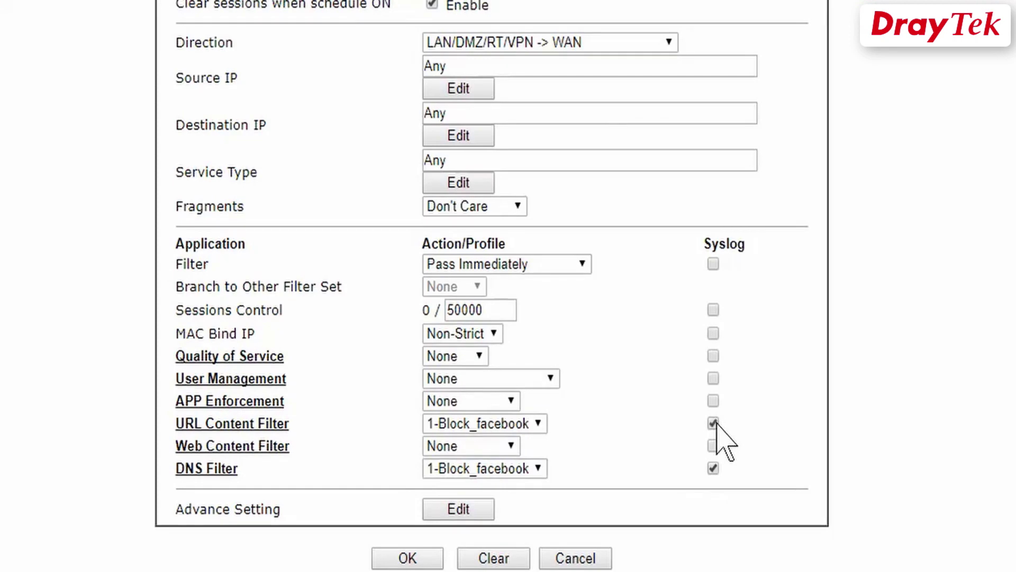
click(426, 562)
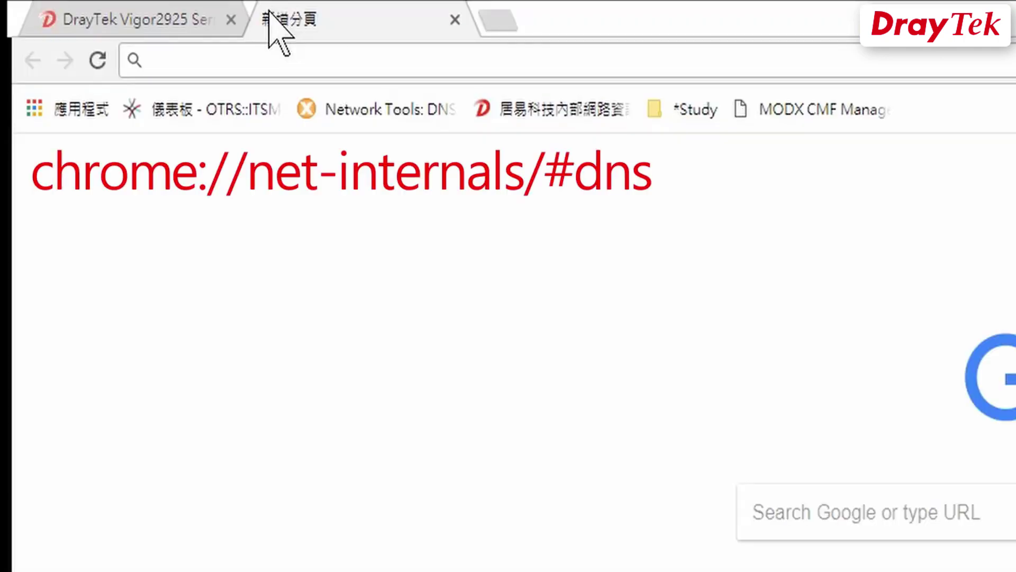
Clear Chrome's DNS host cache from chrome://net-internals/#dns.
text(chrome)
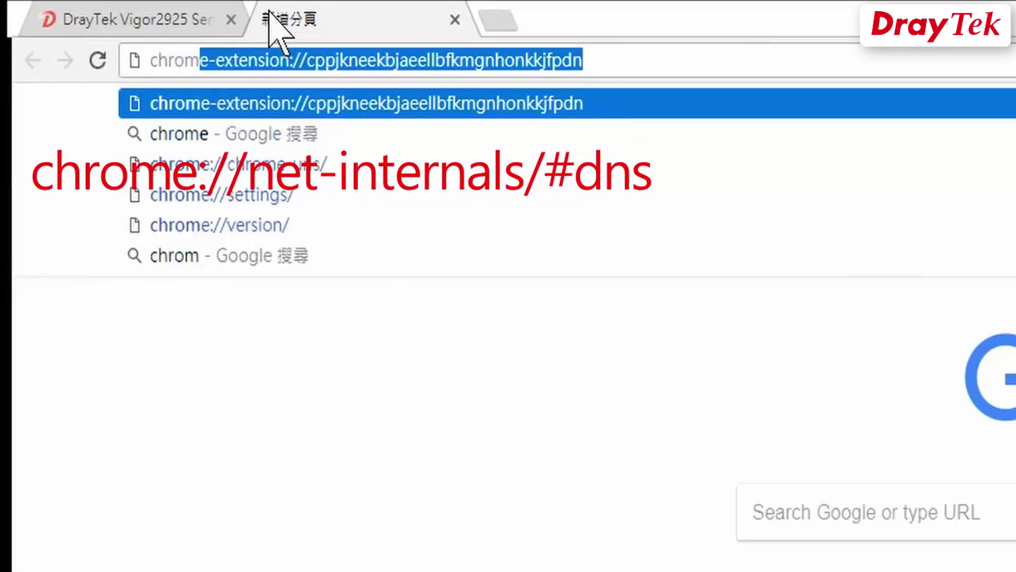
key(BackSpace)
text(://)
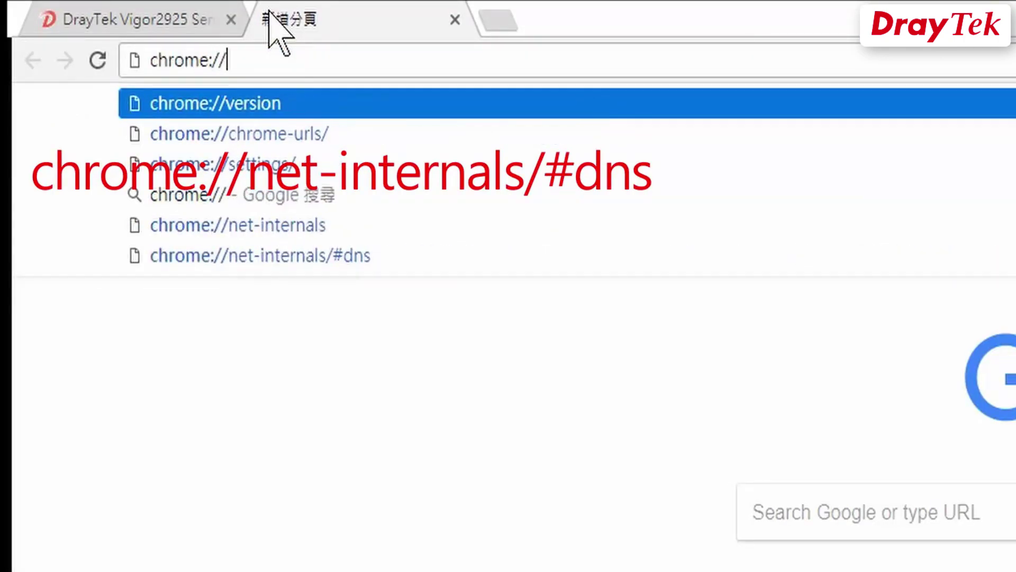
text(net)
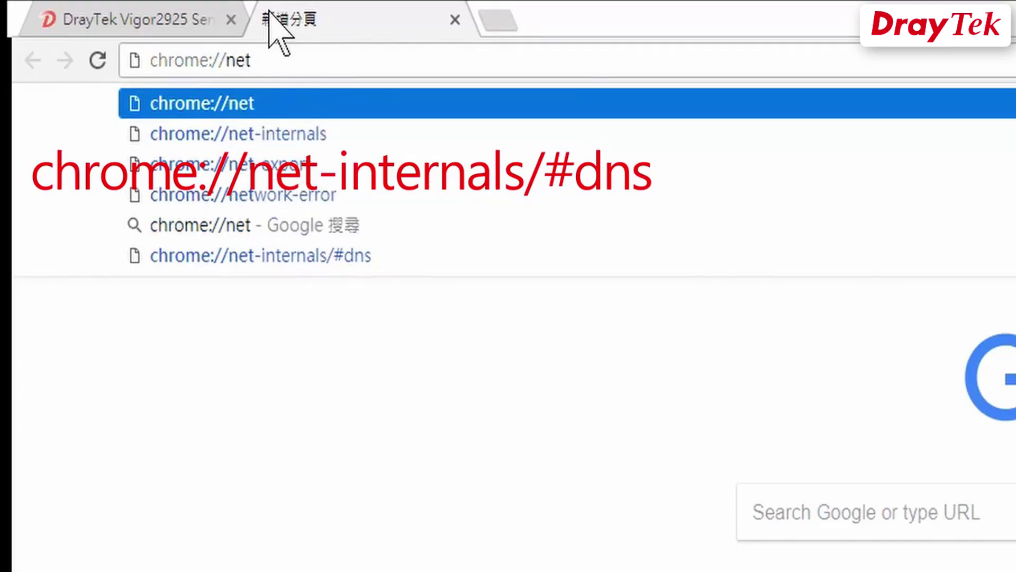
text(-in)
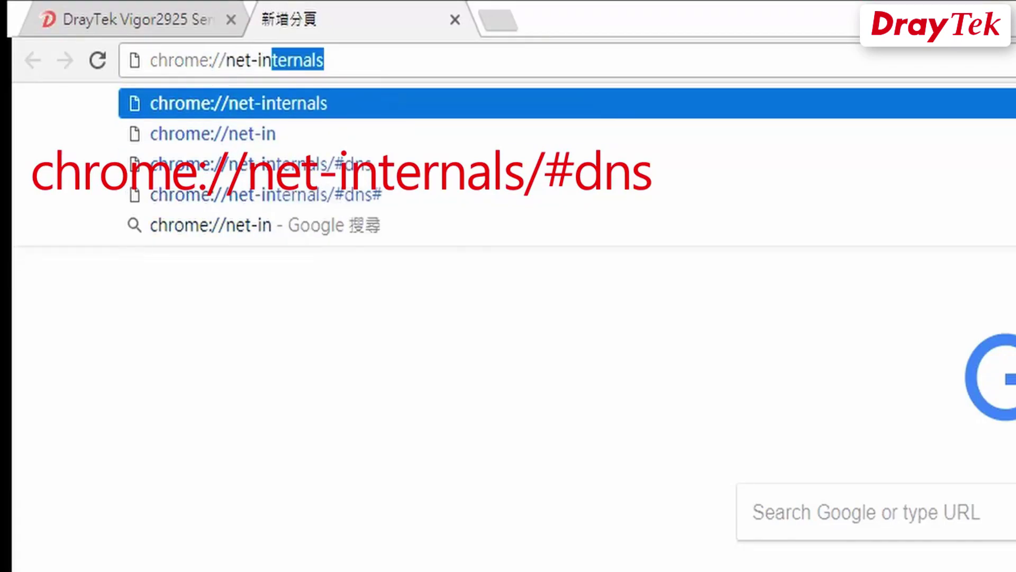
text(ternals)
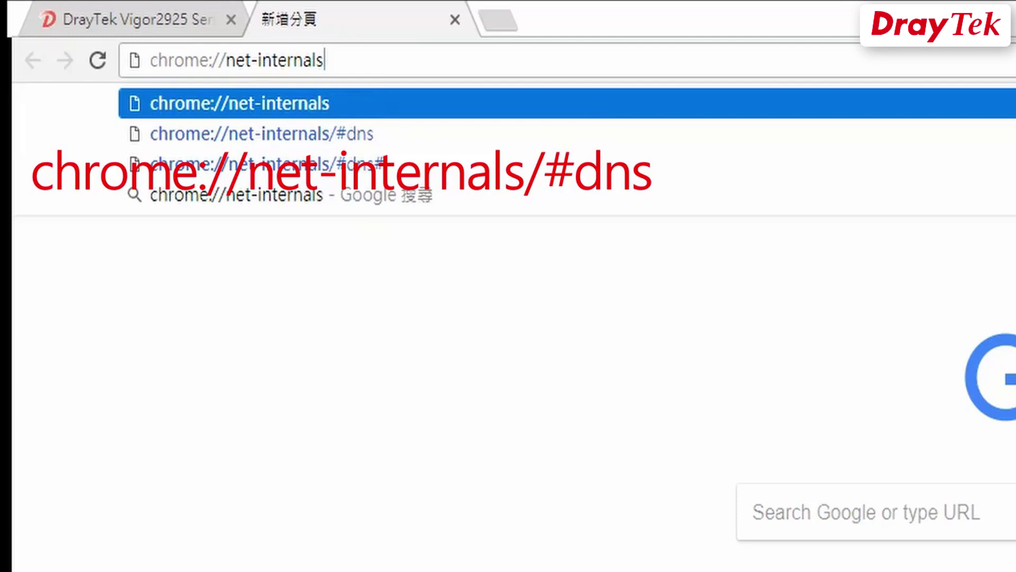
text(/#)
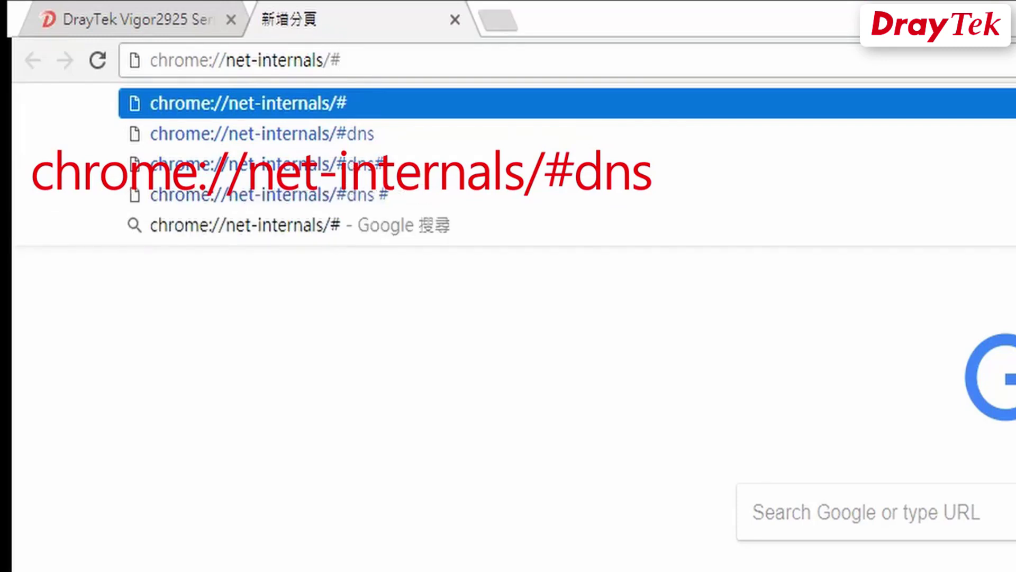
text(dn)
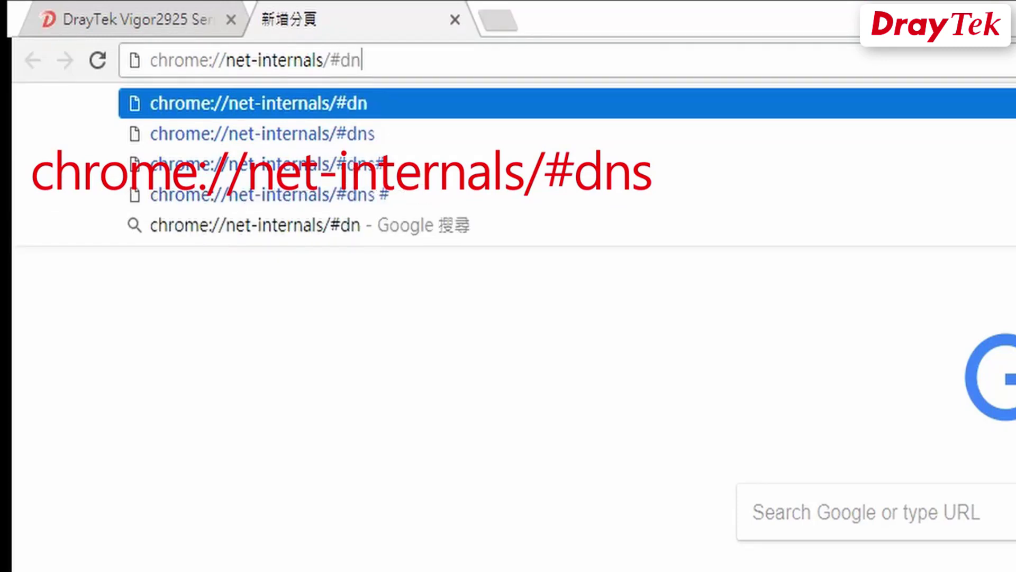
text(s)
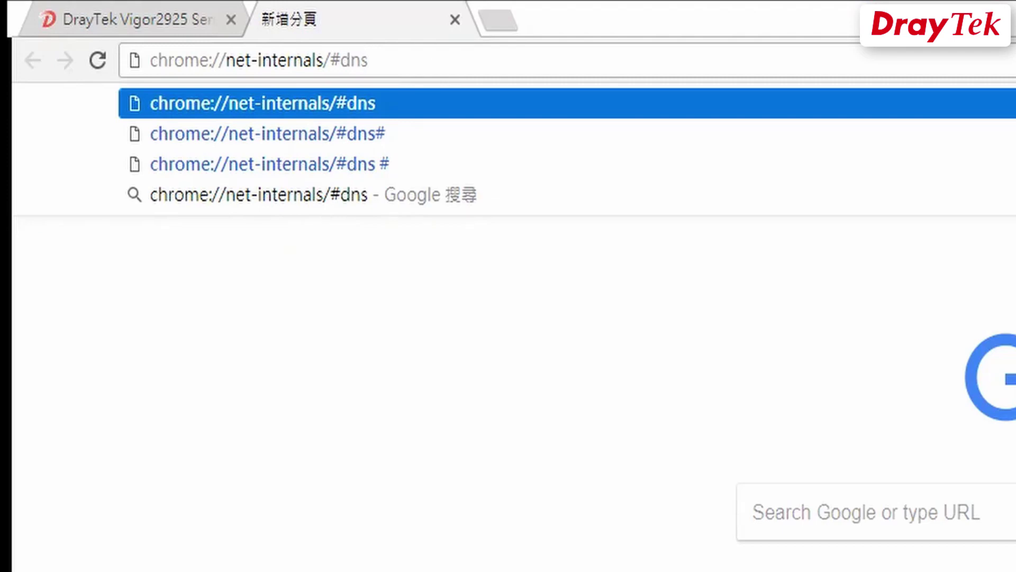
key(Return)
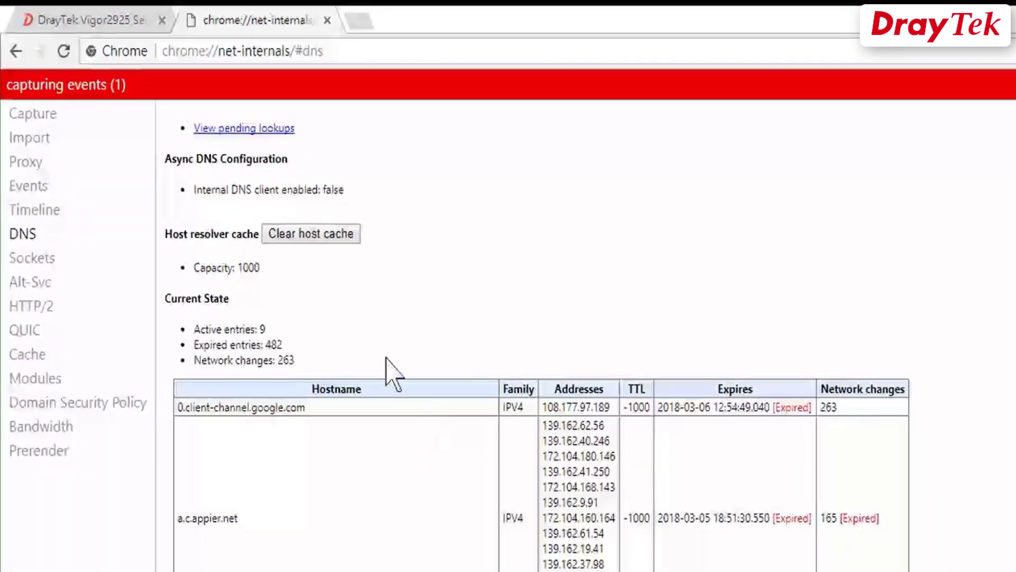
click(314, 239)
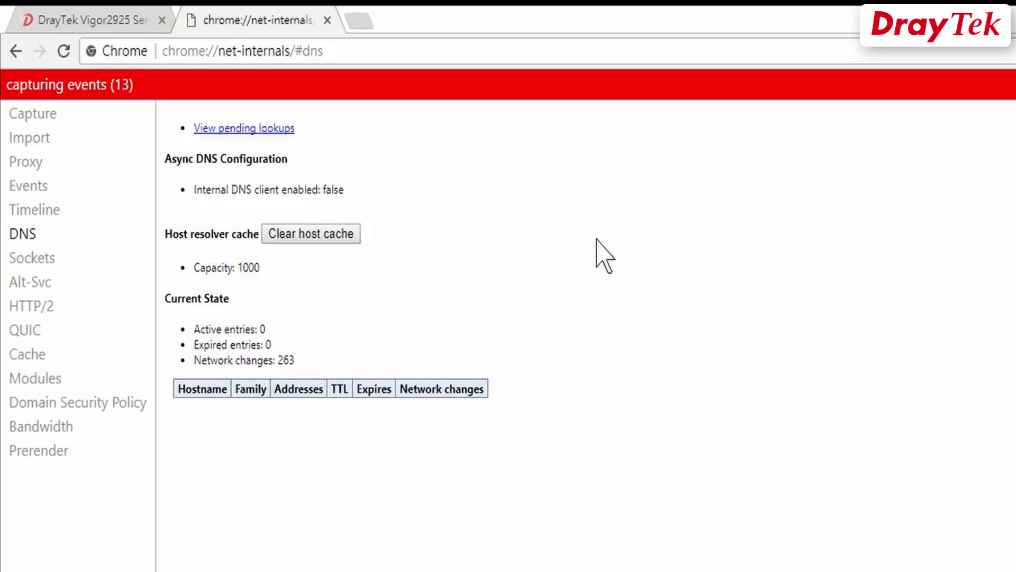
Load fb.me in a new tab to confirm the DrayTek DNS Filter blocks it.
click(358, 21)
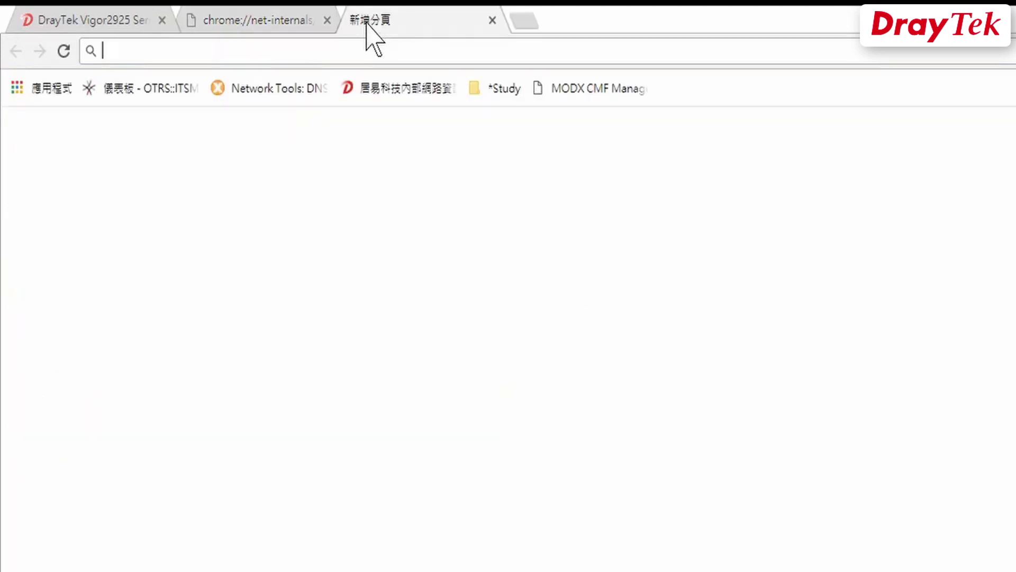
text(fb.me)
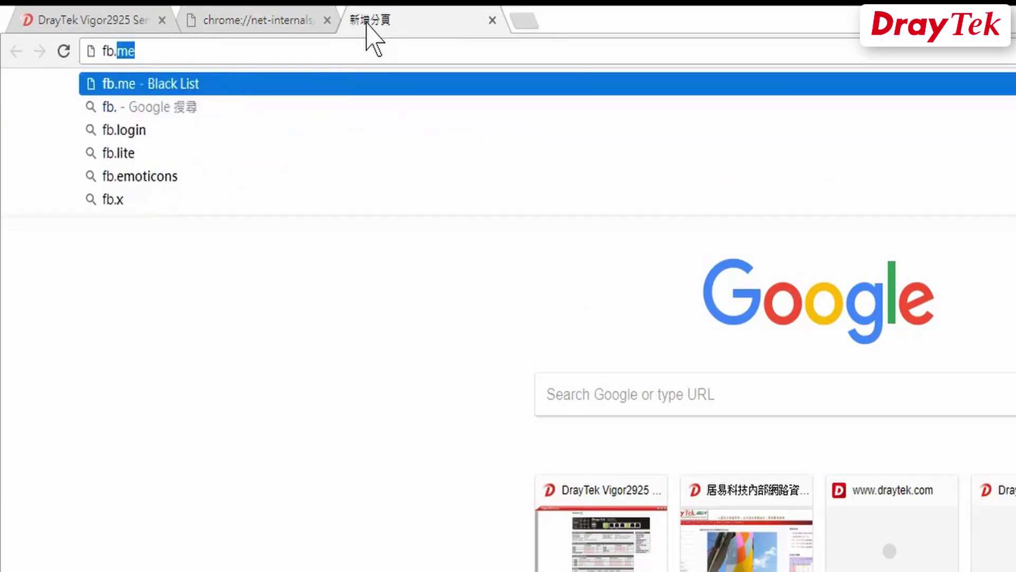
key(Return)
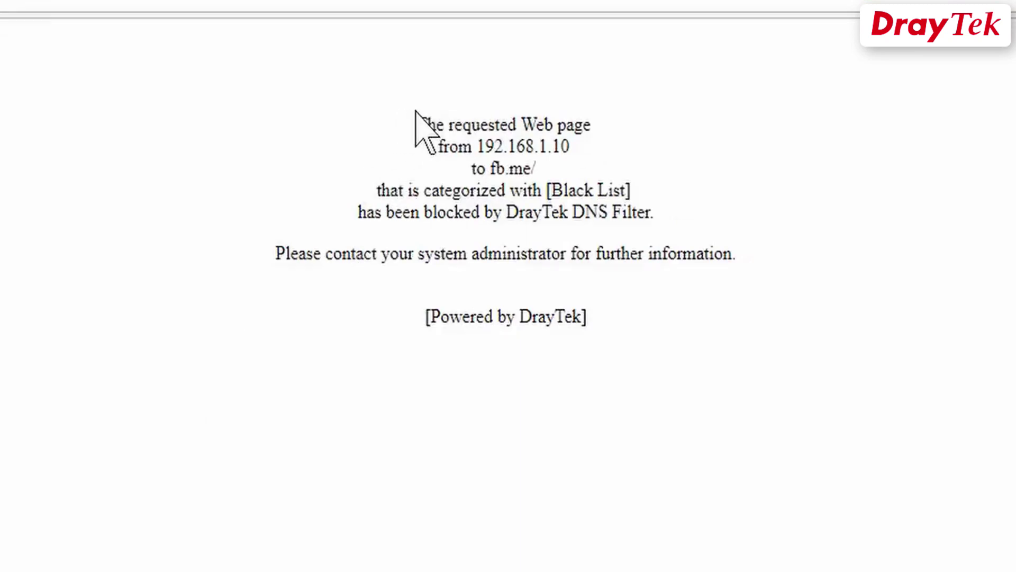